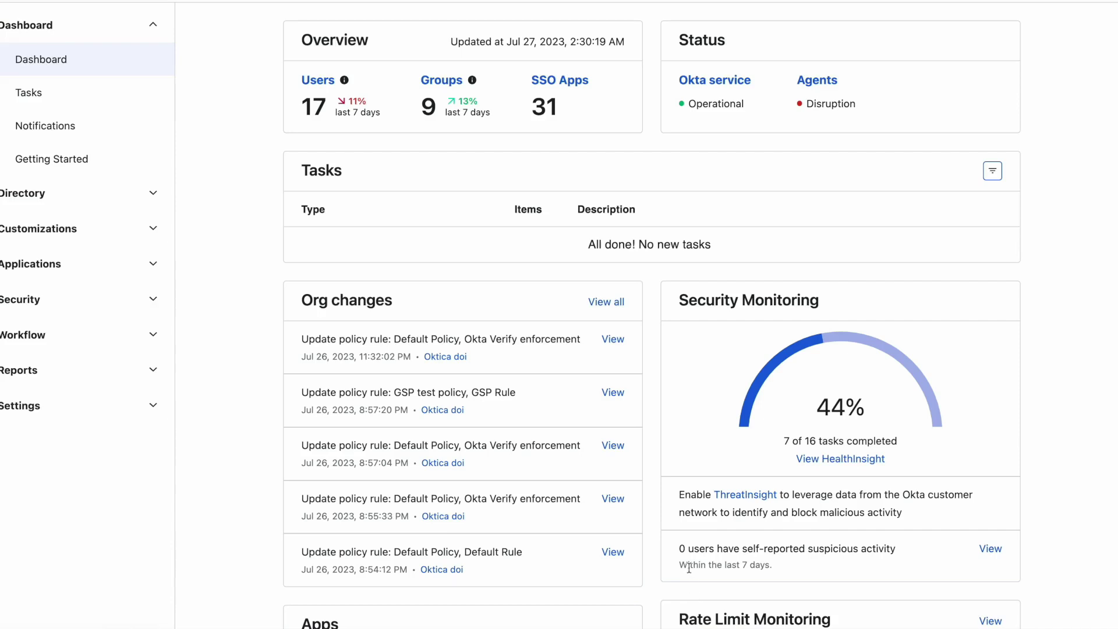
- Expand the Security section in the sidebar to list its settings pages
{"action": "left_click", "coordinate": [151, 295]}
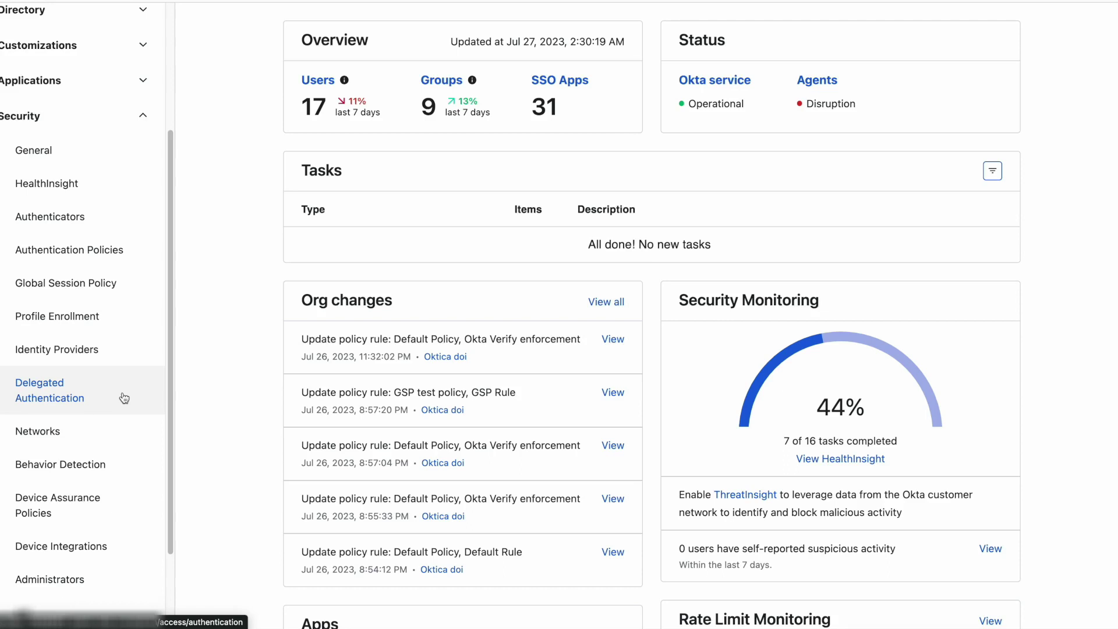
- Open Behavior Detection and view the Add behavior types, closing the list without adding any
{"action": "left_click", "coordinate": [91, 469]}
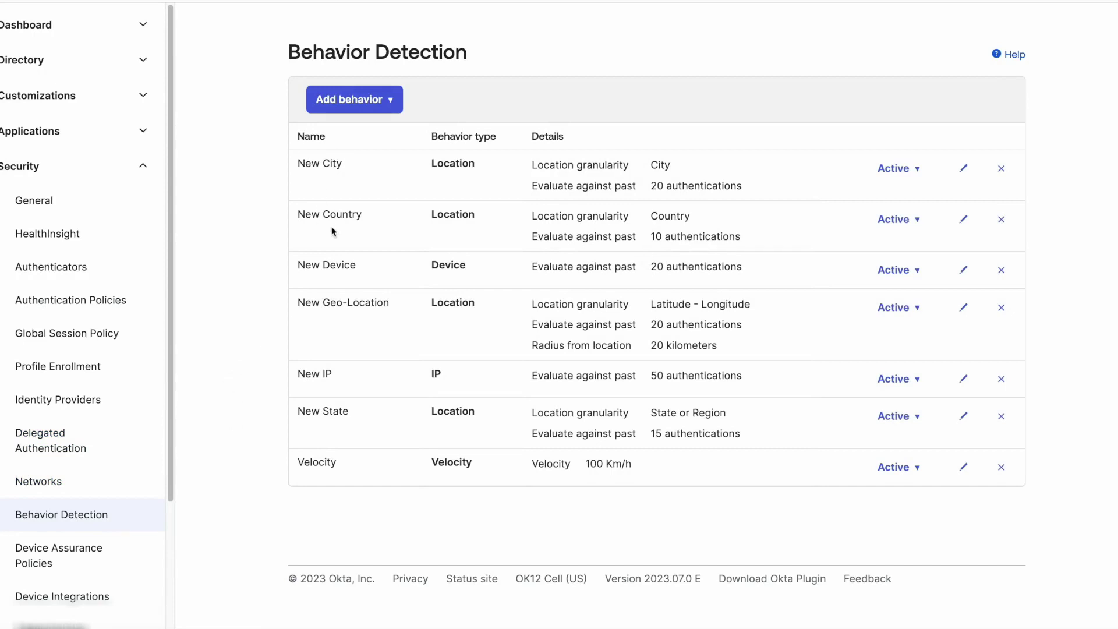
{"action": "left_click", "coordinate": [391, 101]}
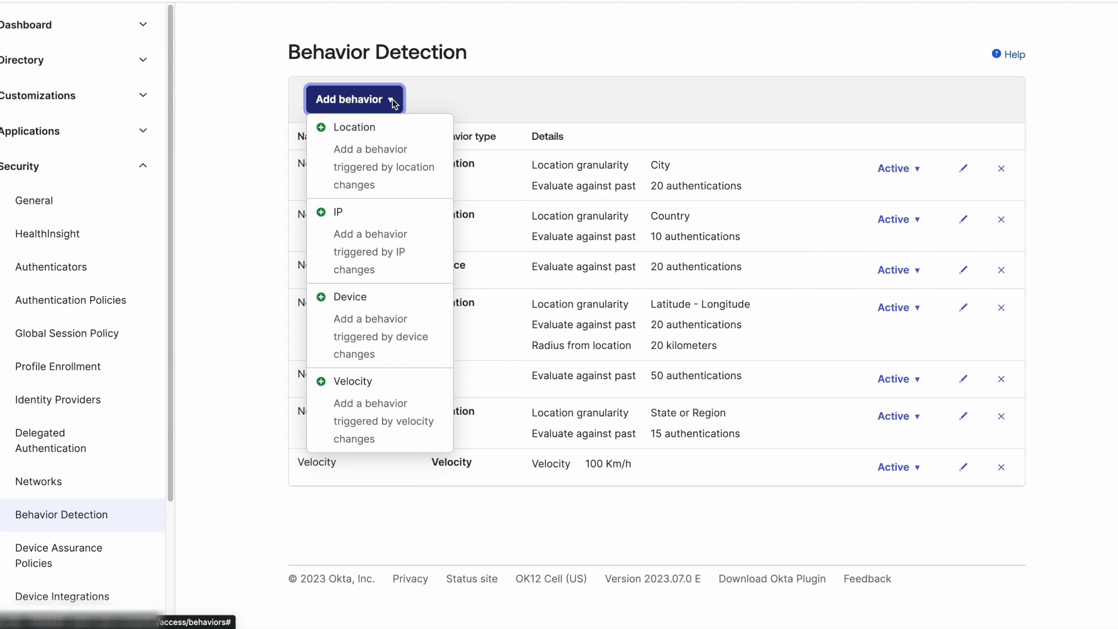
{"action": "left_click", "coordinate": [461, 100]}
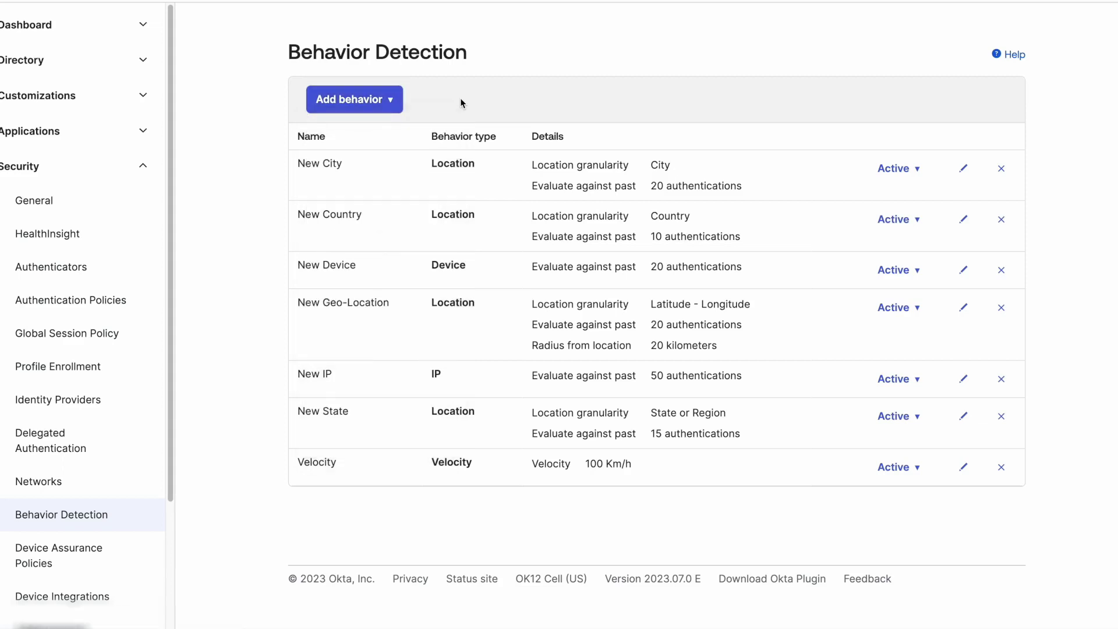
- Open the Networks page and view the available zone types without adding one
{"action": "left_click", "coordinate": [109, 488]}
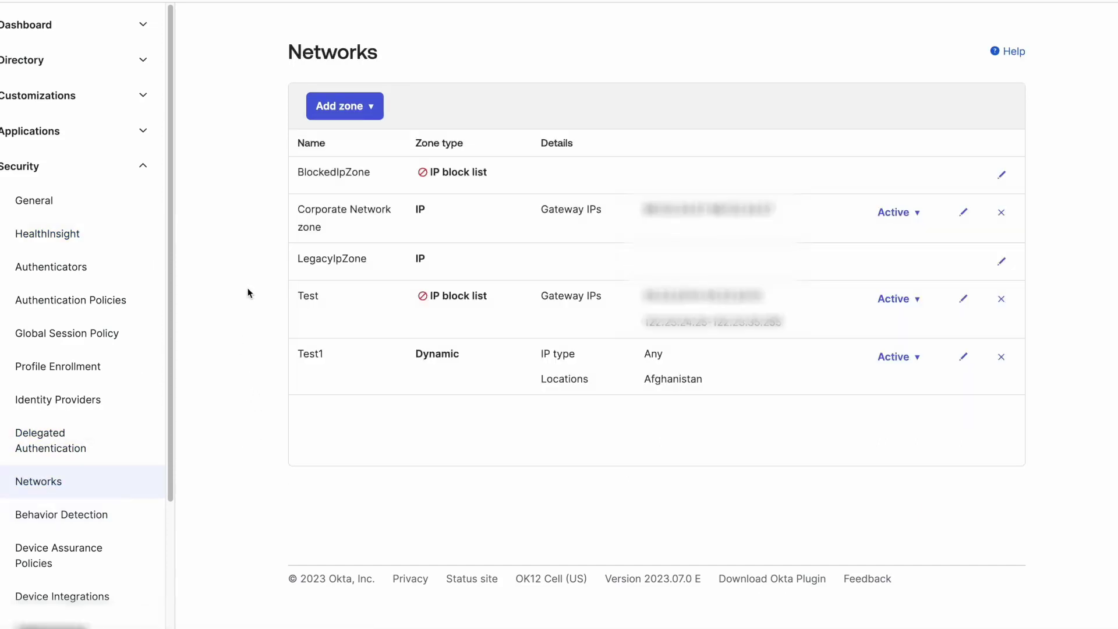
{"action": "left_click", "coordinate": [373, 112]}
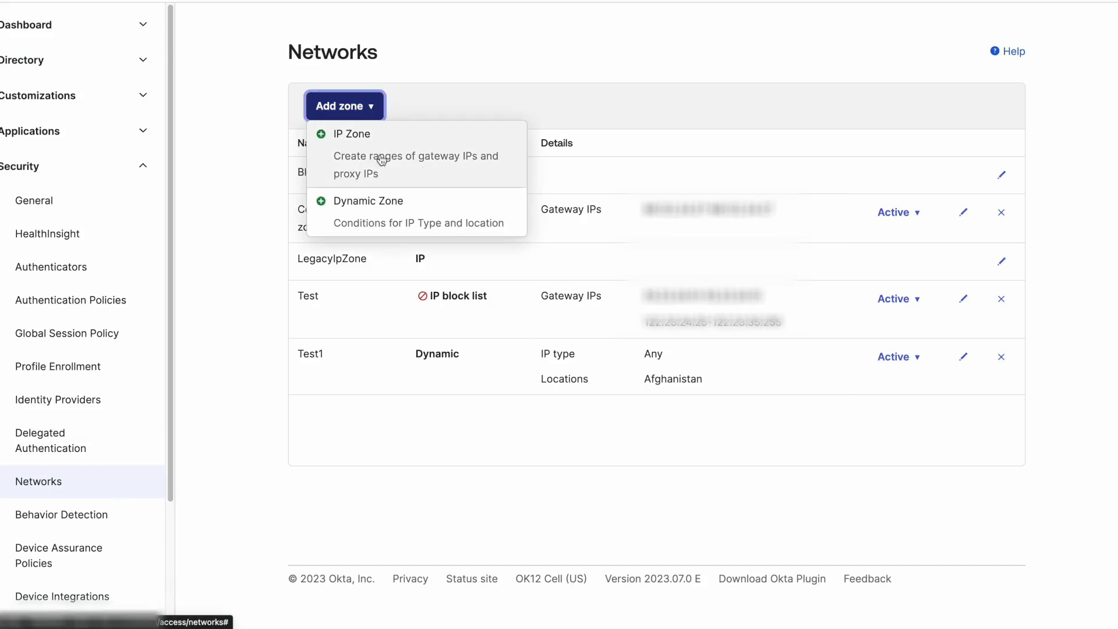
{"action": "left_click", "coordinate": [256, 217]}
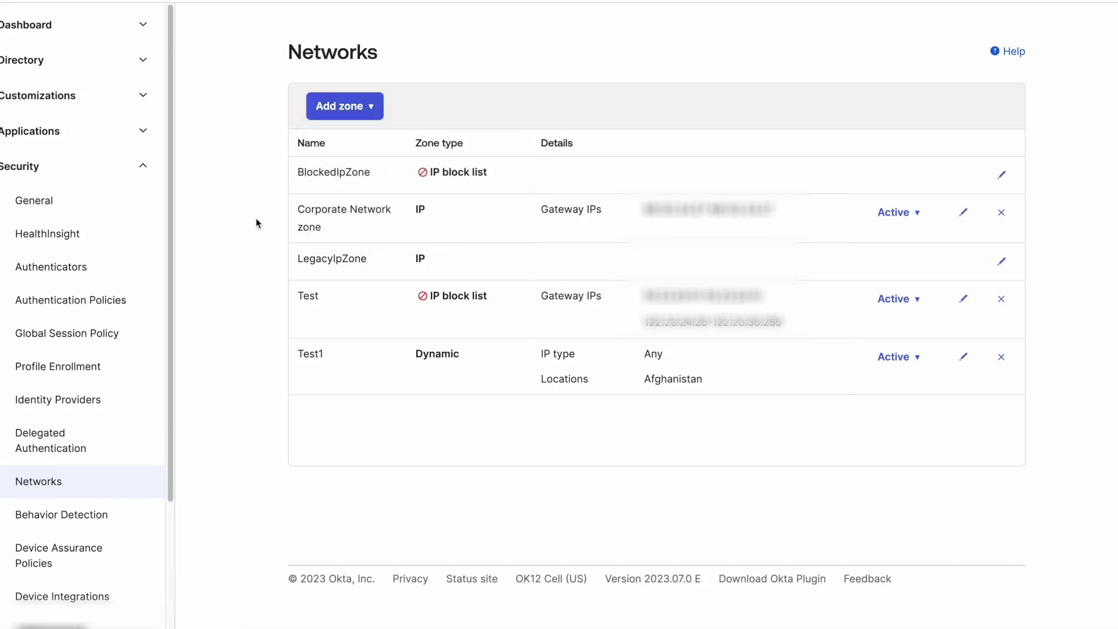
- Edit Corporate Network zone, toggle Block access on then off, and save it unblocked
{"action": "left_click", "coordinate": [963, 212]}
{"action": "left_click", "coordinate": [509, 121]}
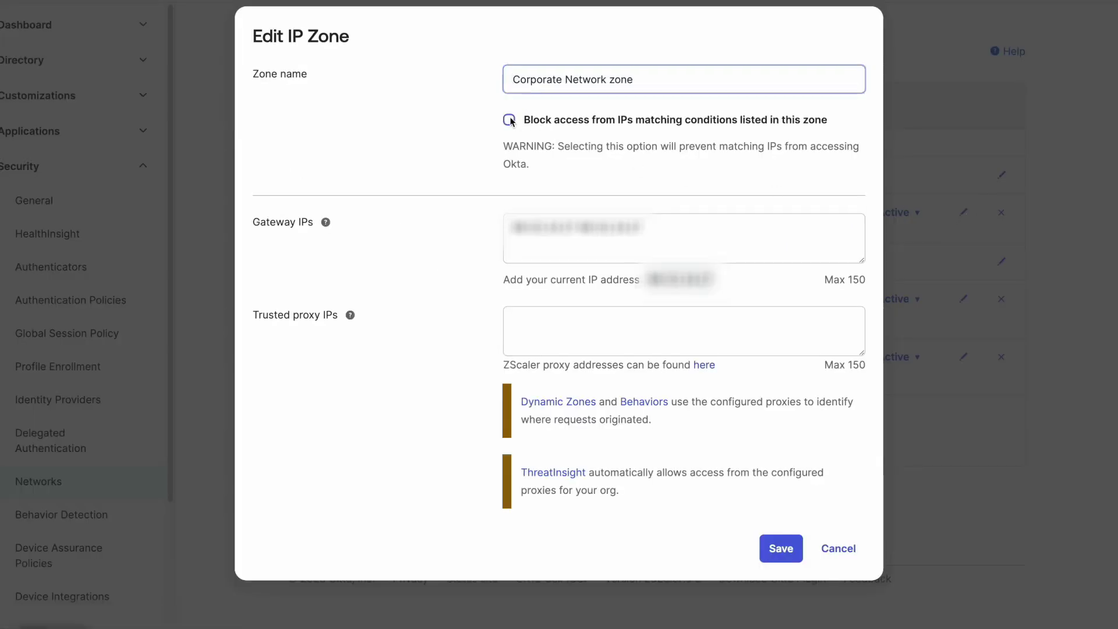
{"action": "left_click", "coordinate": [508, 231]}
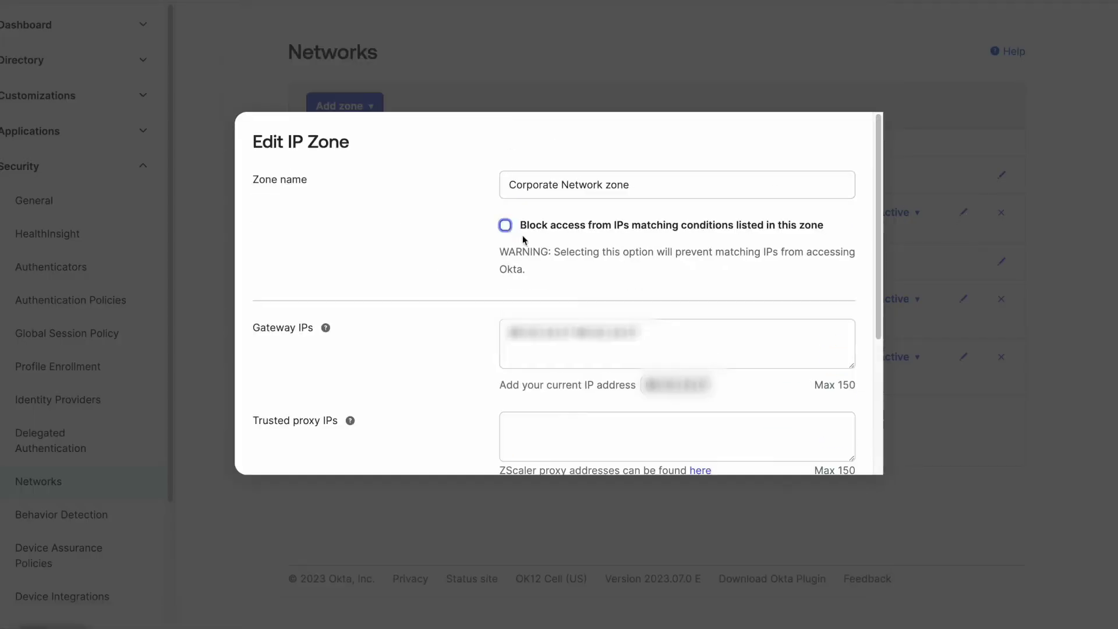
{"action": "left_click", "coordinate": [778, 615]}
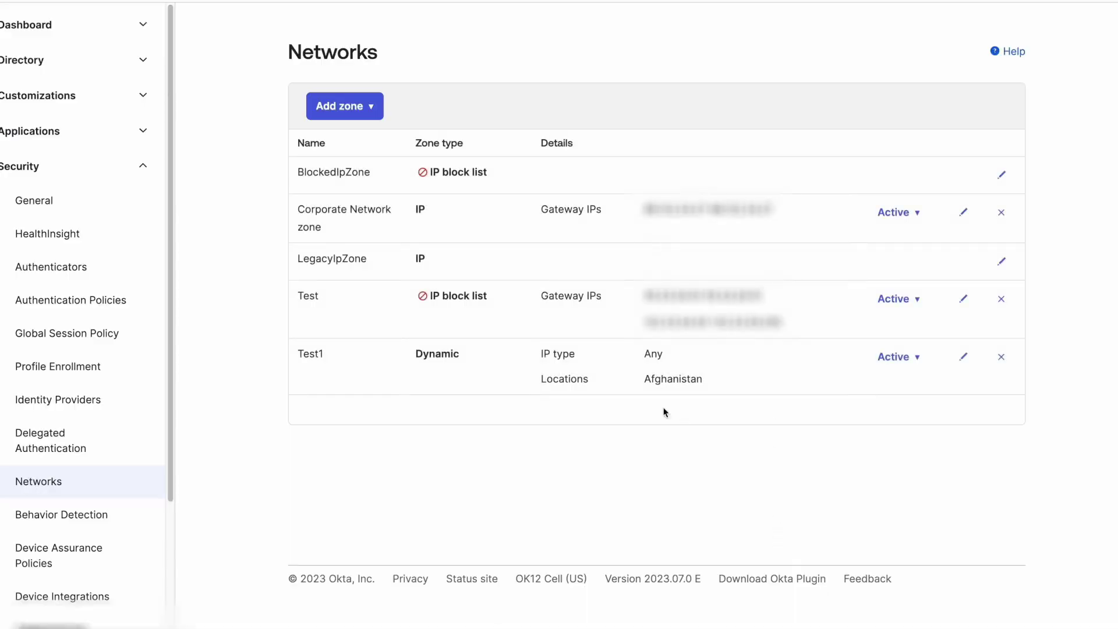
- Preview Android, iOS, macOS and Windows requirements in a new device assurance policy, then cancel
{"action": "left_click", "coordinate": [96, 563]}
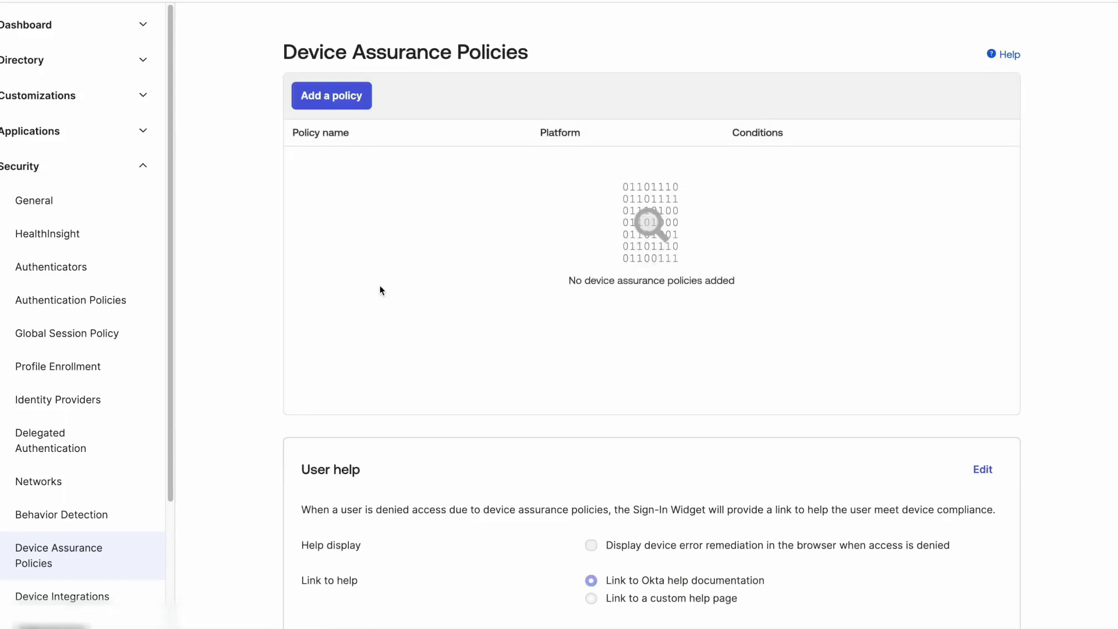
{"action": "left_click", "coordinate": [352, 99]}
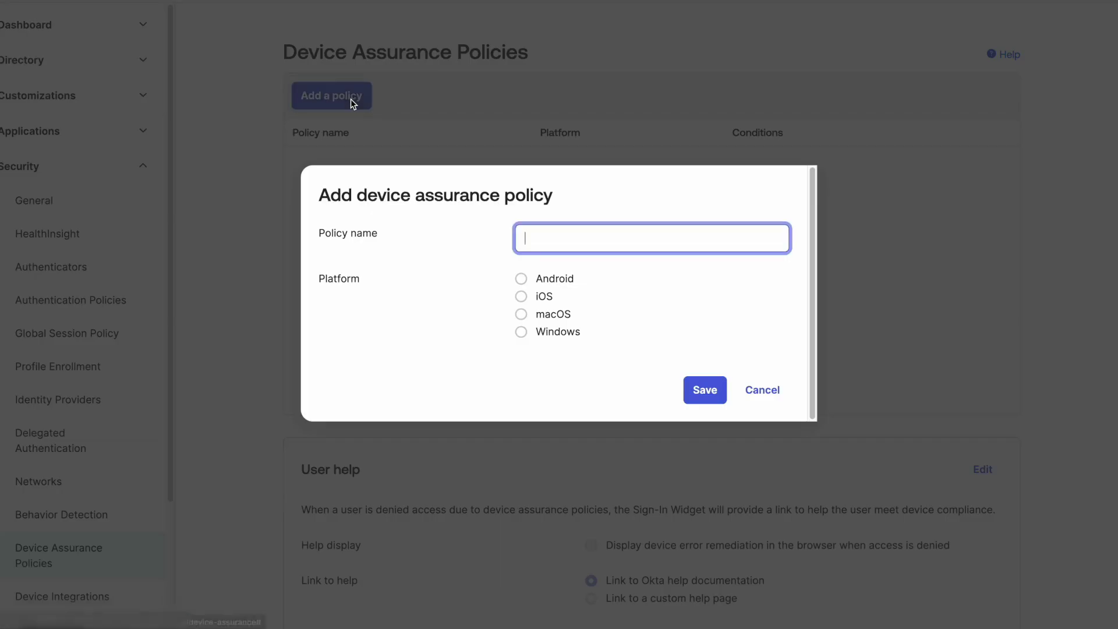
{"action": "left_click", "coordinate": [522, 284]}
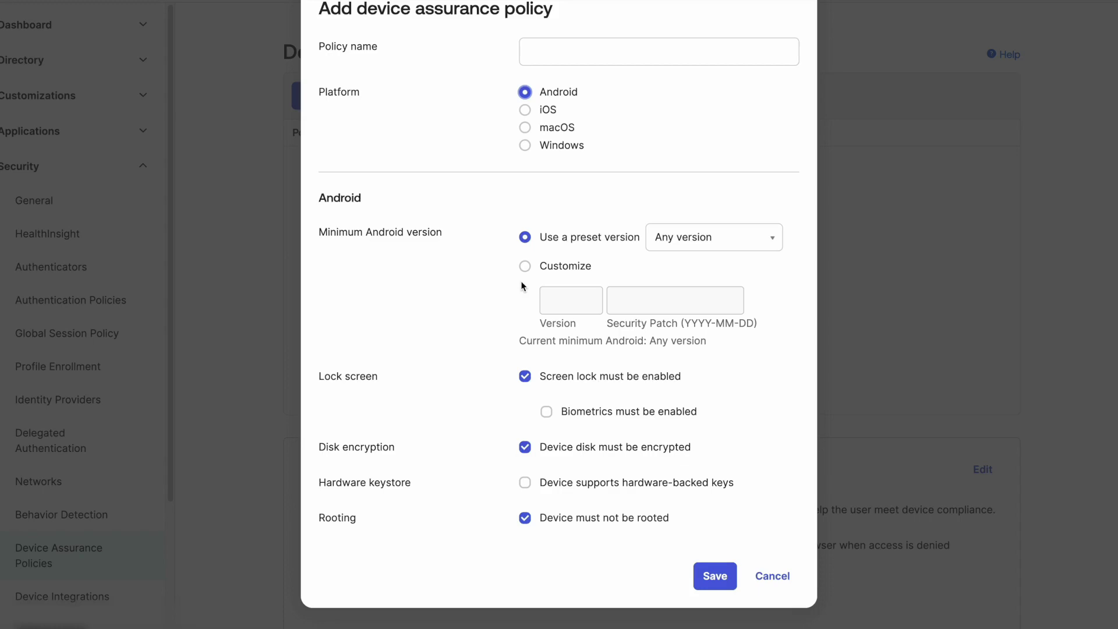
{"action": "left_click", "coordinate": [524, 108]}
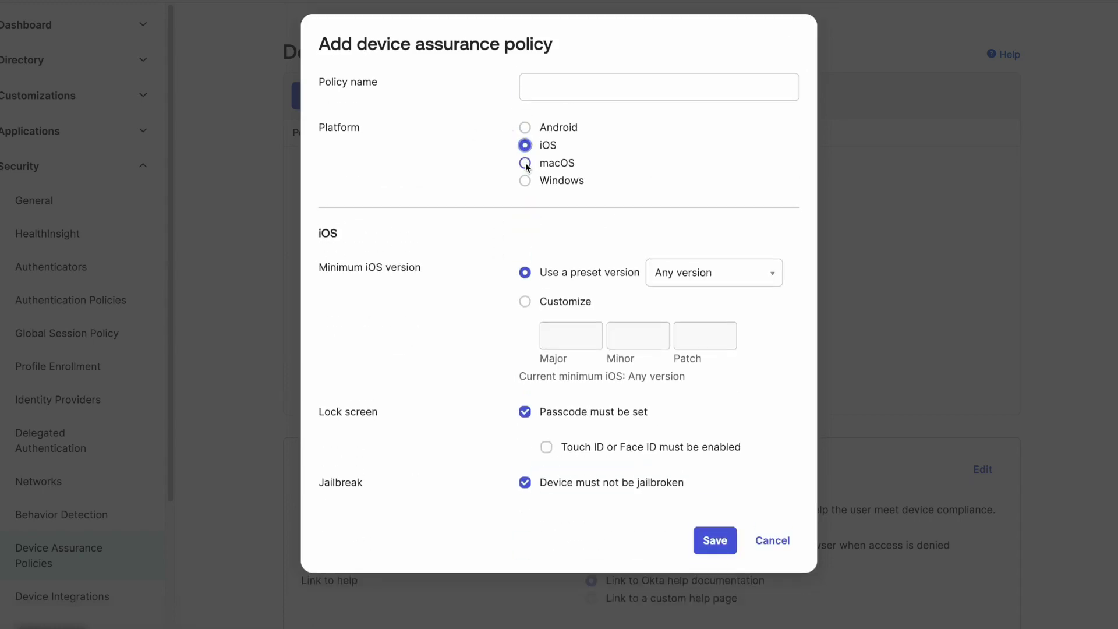
{"action": "left_click", "coordinate": [526, 164]}
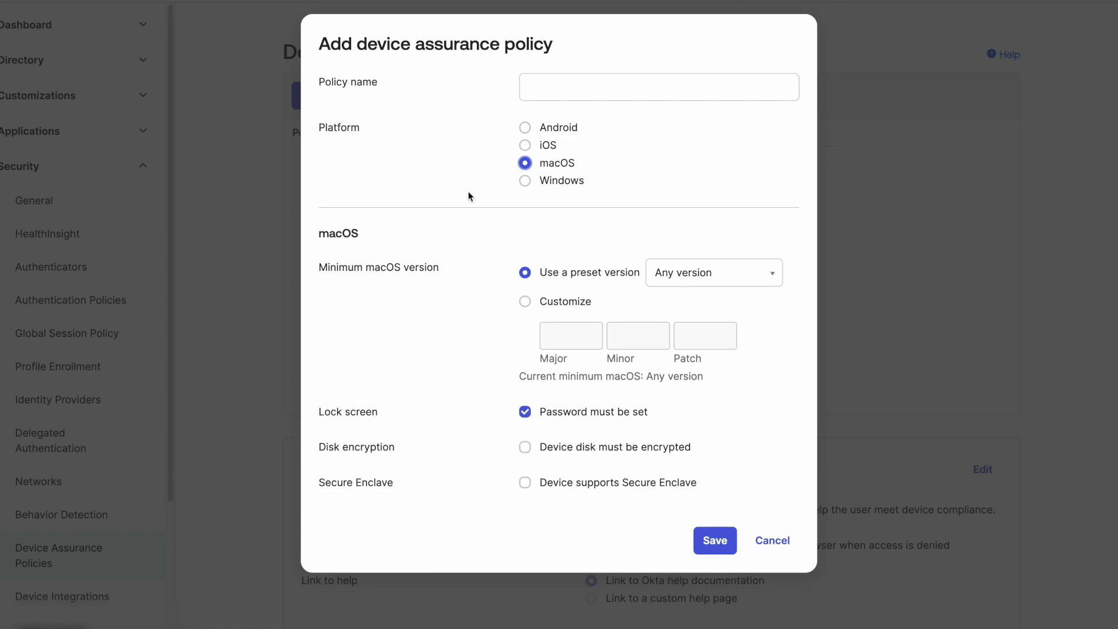
{"action": "left_click", "coordinate": [524, 181]}
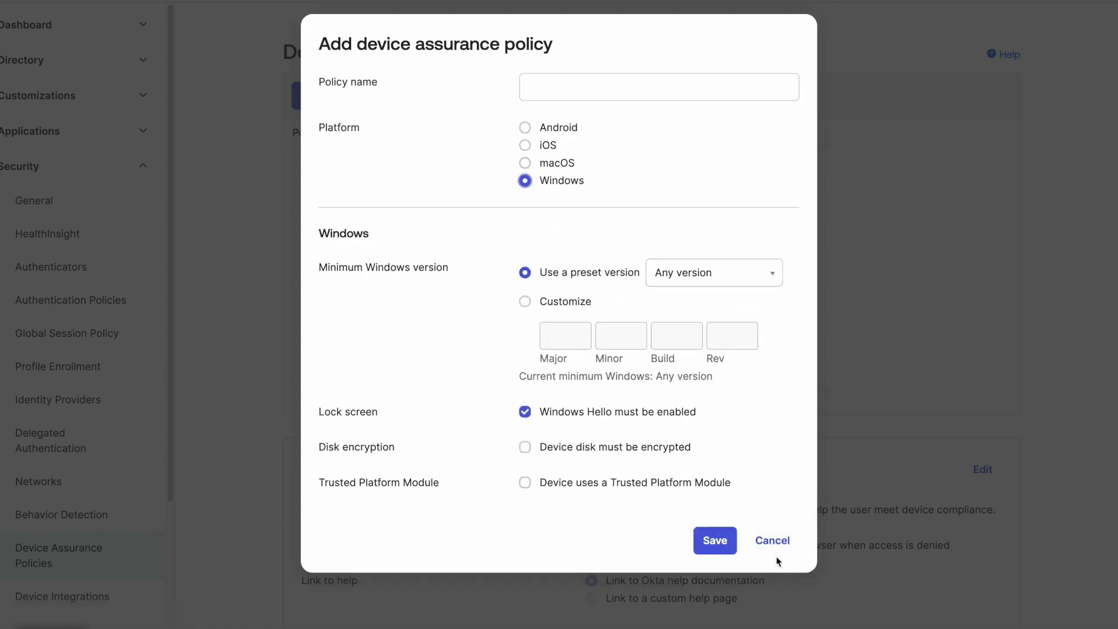
{"action": "left_click", "coordinate": [773, 540]}
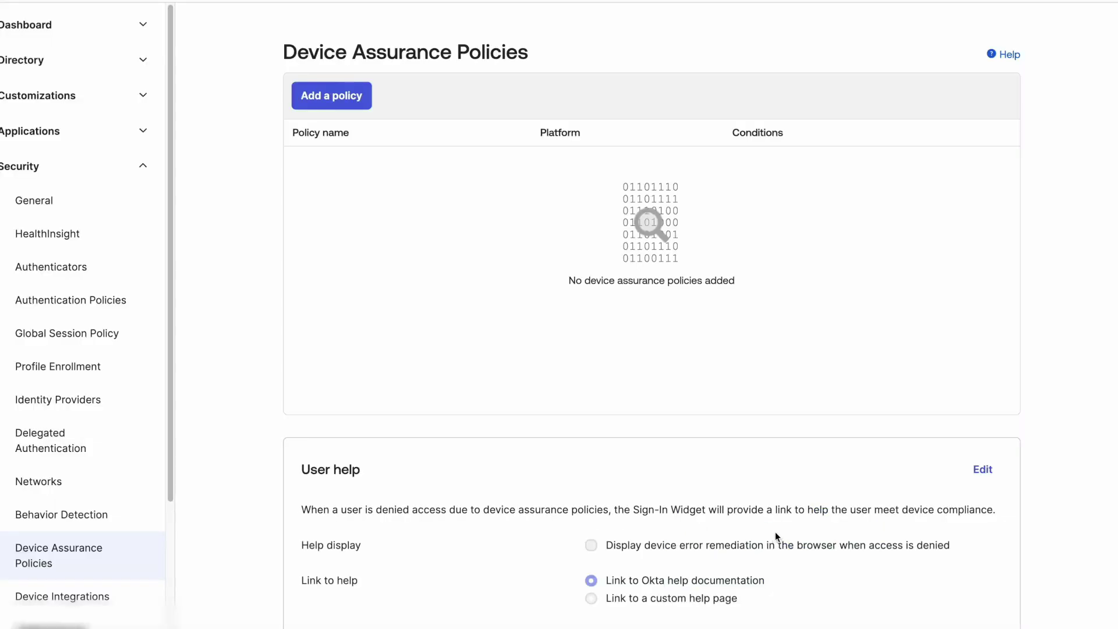
- View Device Integrations endpoint security, then try Android, desktop and iOS management platforms and cancel
{"action": "left_click", "coordinate": [80, 598]}
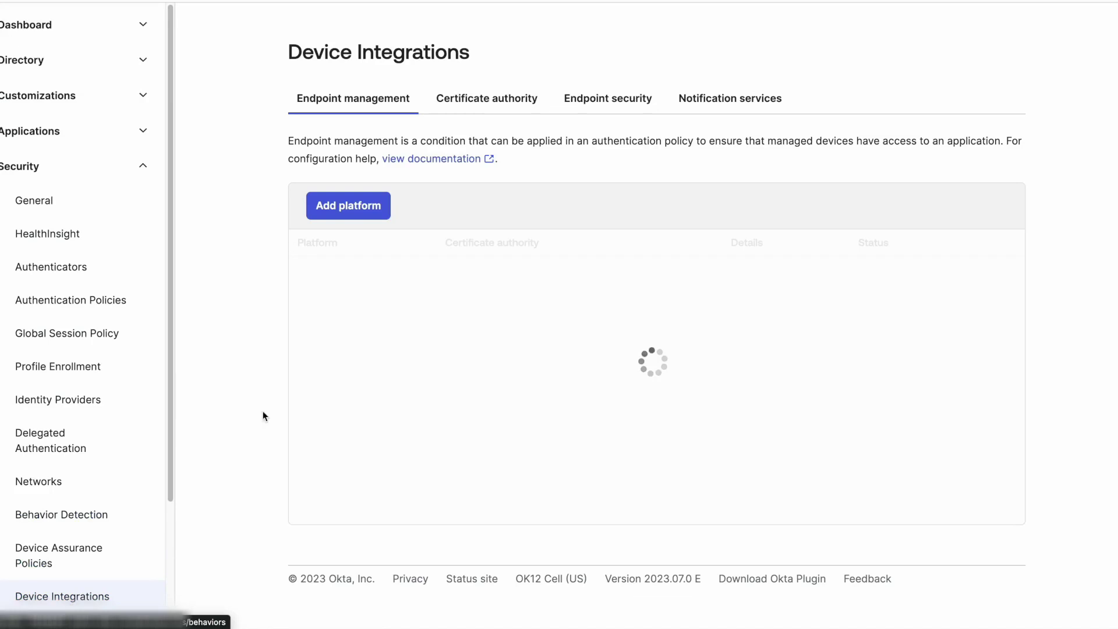
{"action": "left_click", "coordinate": [610, 104]}
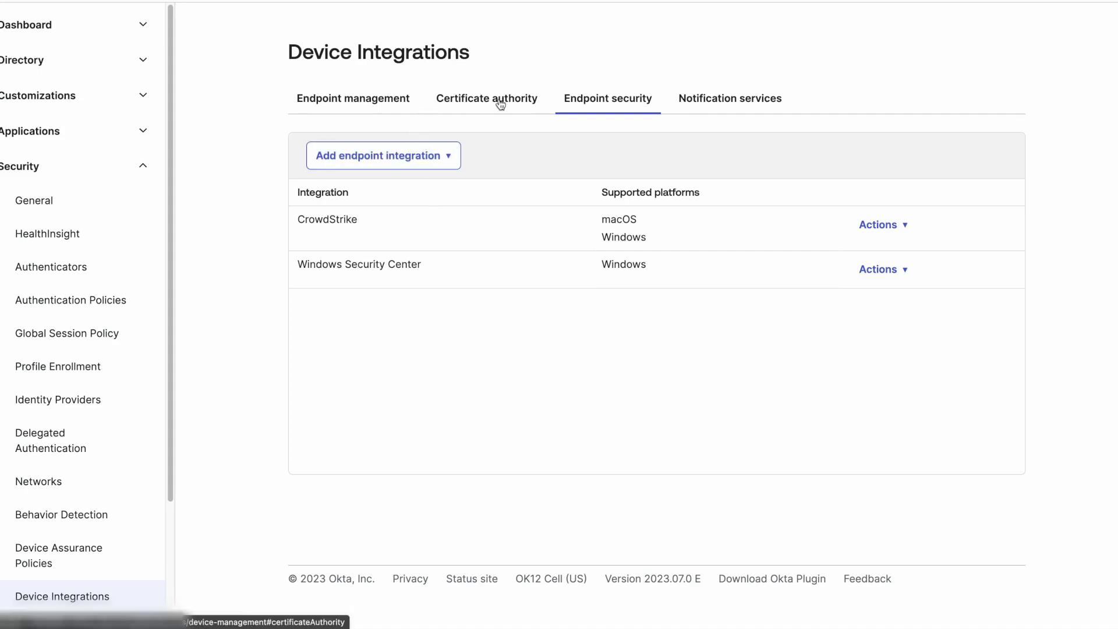
{"action": "left_click", "coordinate": [361, 103]}
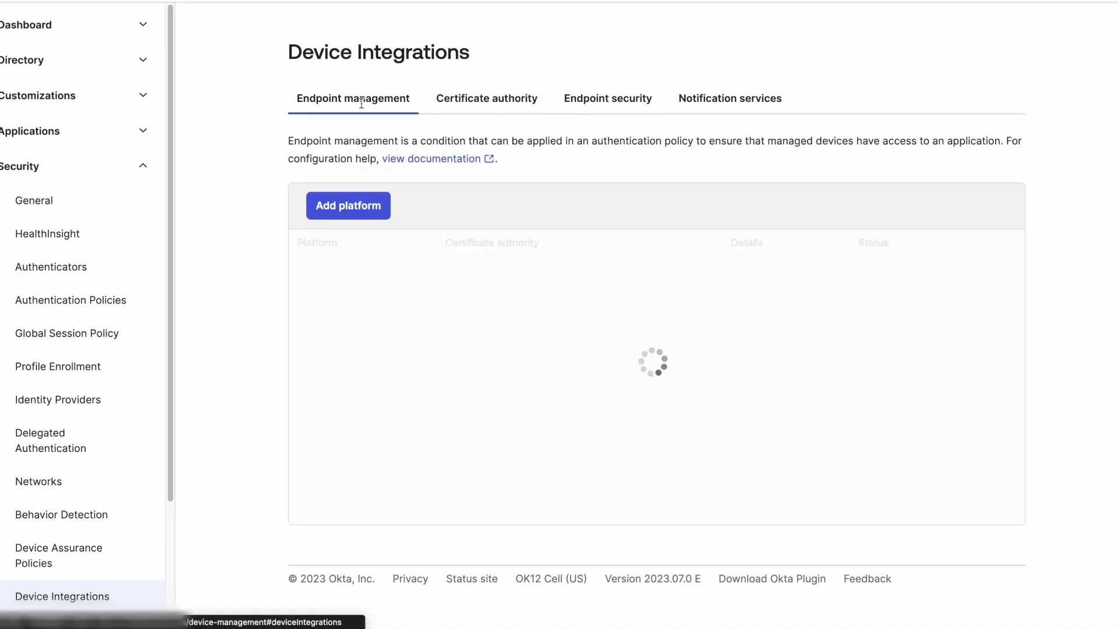
{"action": "left_click", "coordinate": [347, 209]}
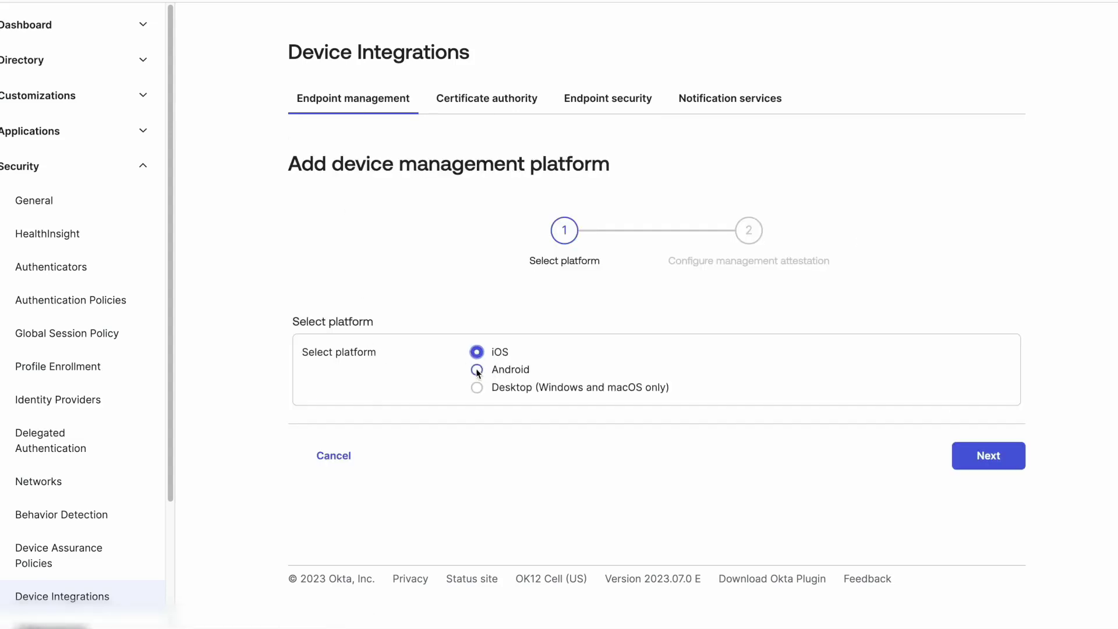
{"action": "left_click", "coordinate": [477, 371]}
{"action": "left_click", "coordinate": [477, 387]}
{"action": "left_click", "coordinate": [476, 352]}
{"action": "left_click", "coordinate": [331, 458]}
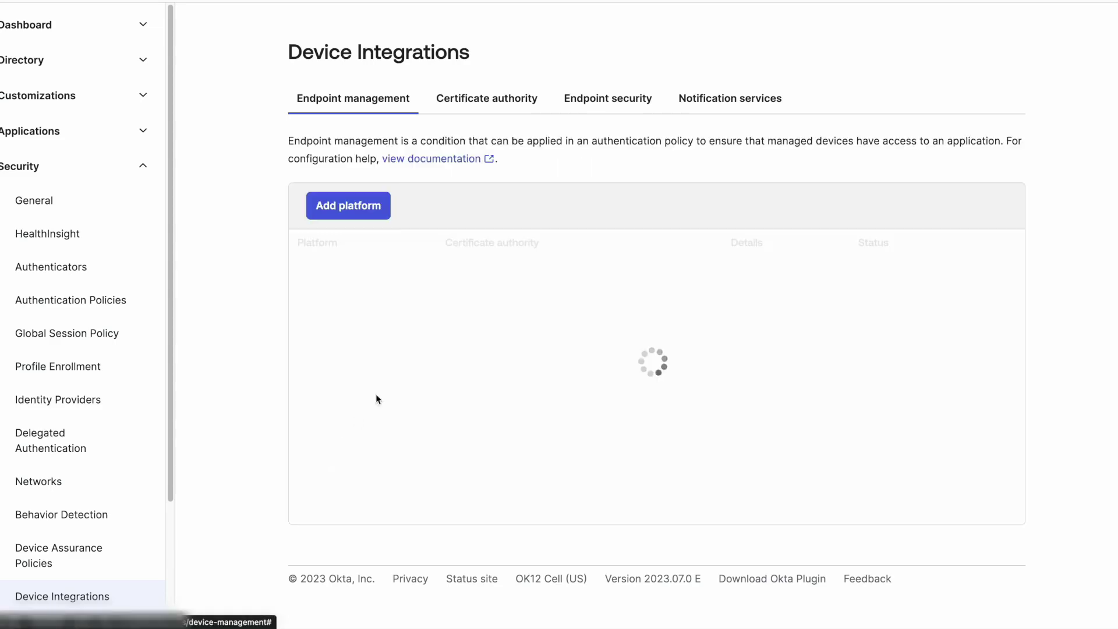
- Review the certificate authority list with Okta CA, closing Add certificate authority without uploading
{"action": "left_click", "coordinate": [472, 103]}
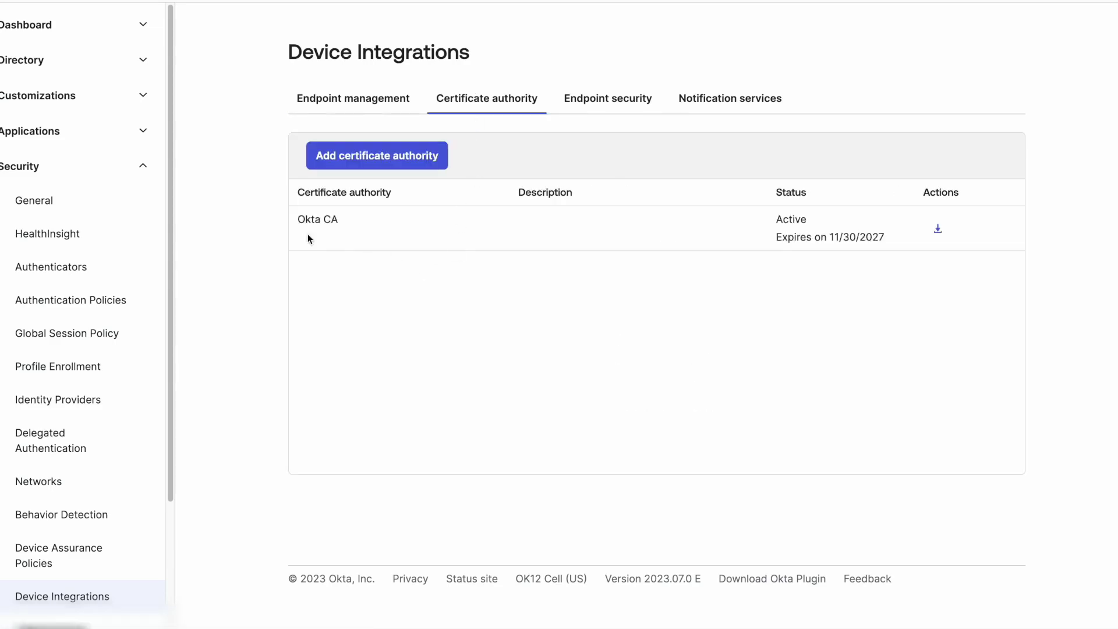
{"action": "left_click_drag", "start_coordinate": [301, 219], "coordinate": [402, 233]}
{"action": "left_click", "coordinate": [402, 232]}
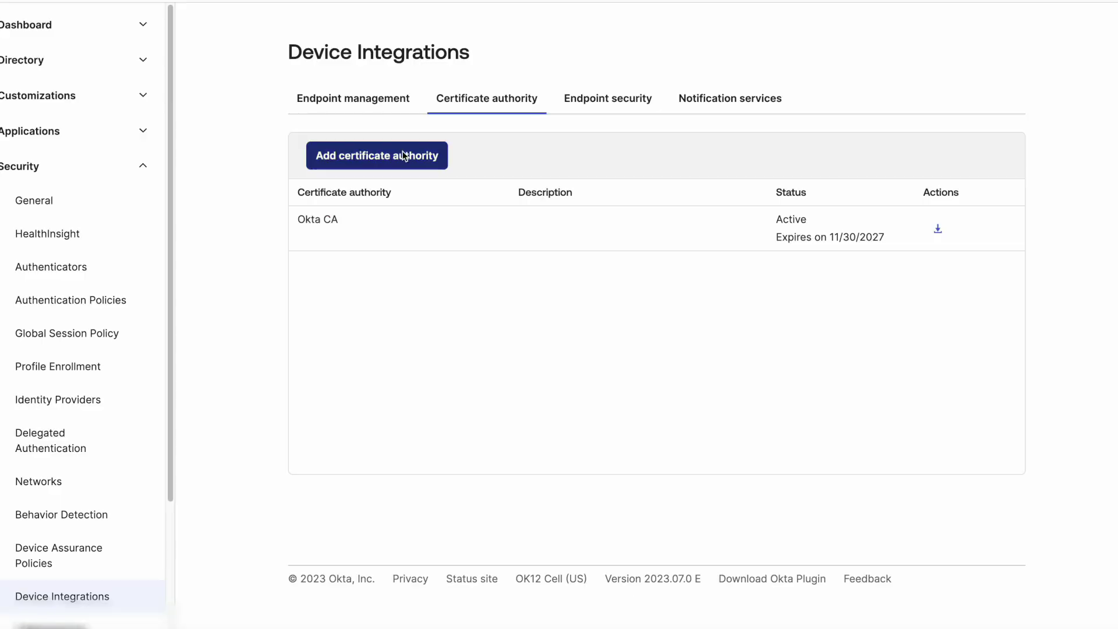
{"action": "left_click", "coordinate": [400, 153]}
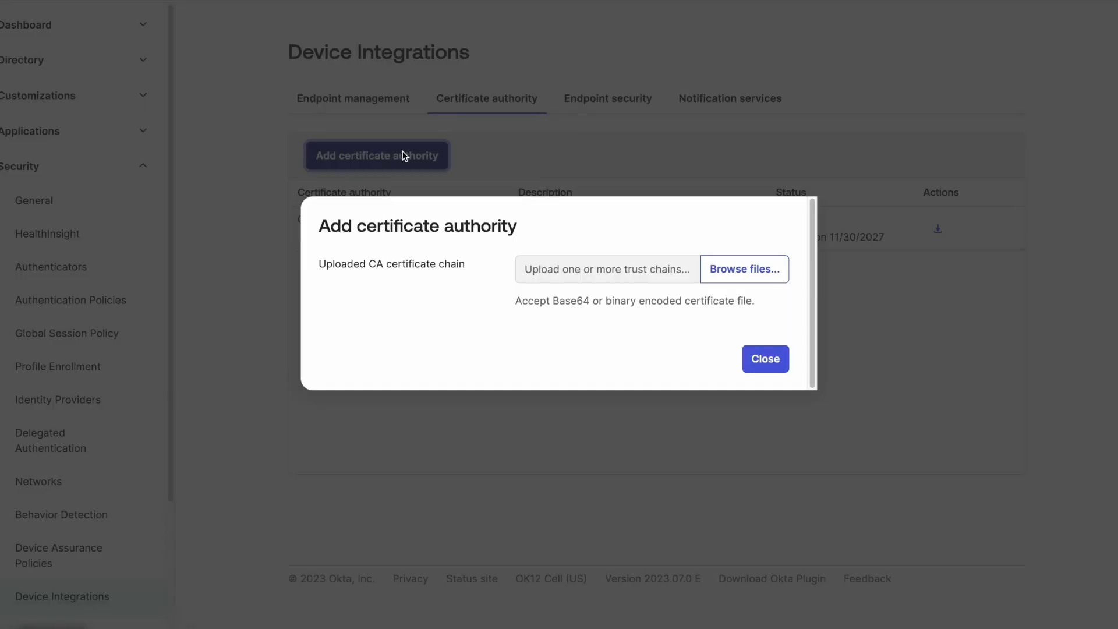
{"action": "left_click", "coordinate": [762, 365]}
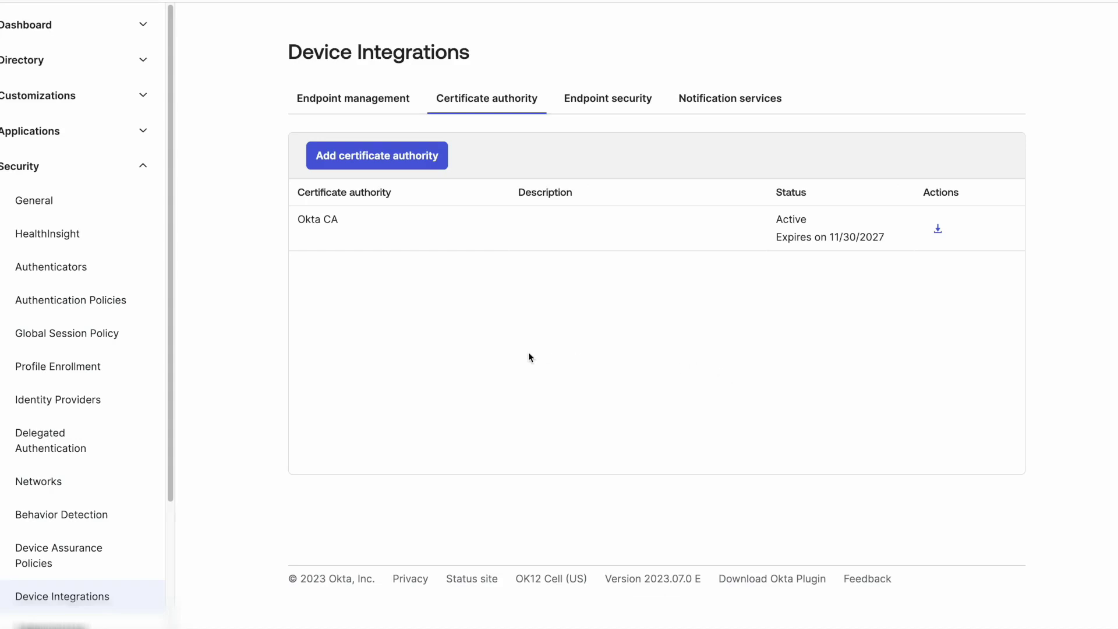
- Open Authenticators and scroll the Add authenticator catalogue, cancelling without adding any
{"action": "left_click", "coordinate": [90, 267]}
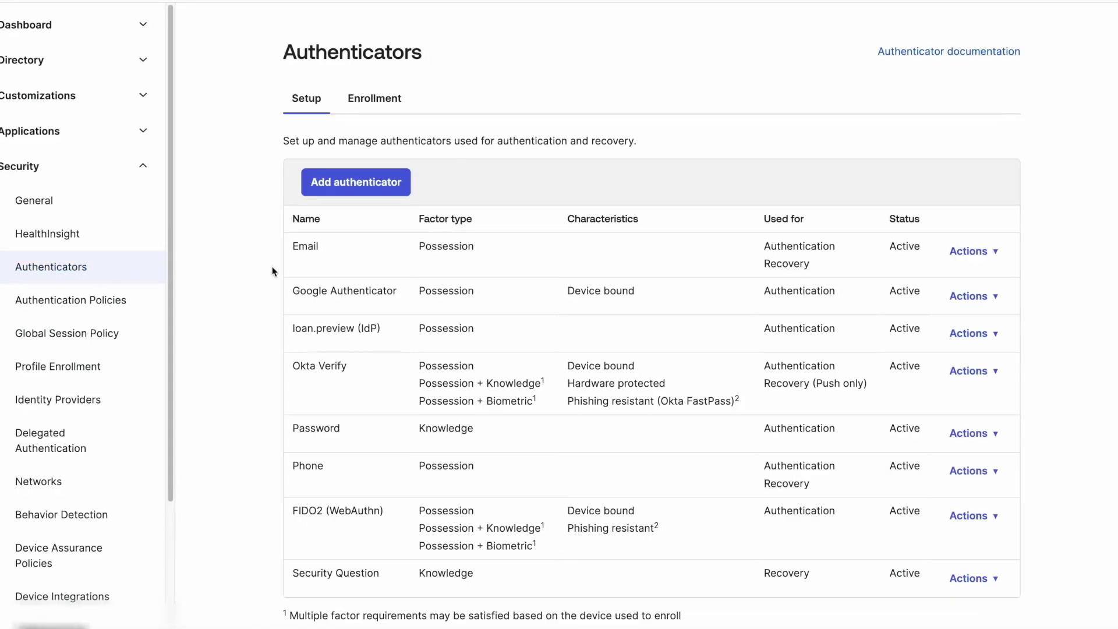
{"action": "scroll", "coordinate": [272, 270], "scroll_direction": "down", "scroll_amount": 1}
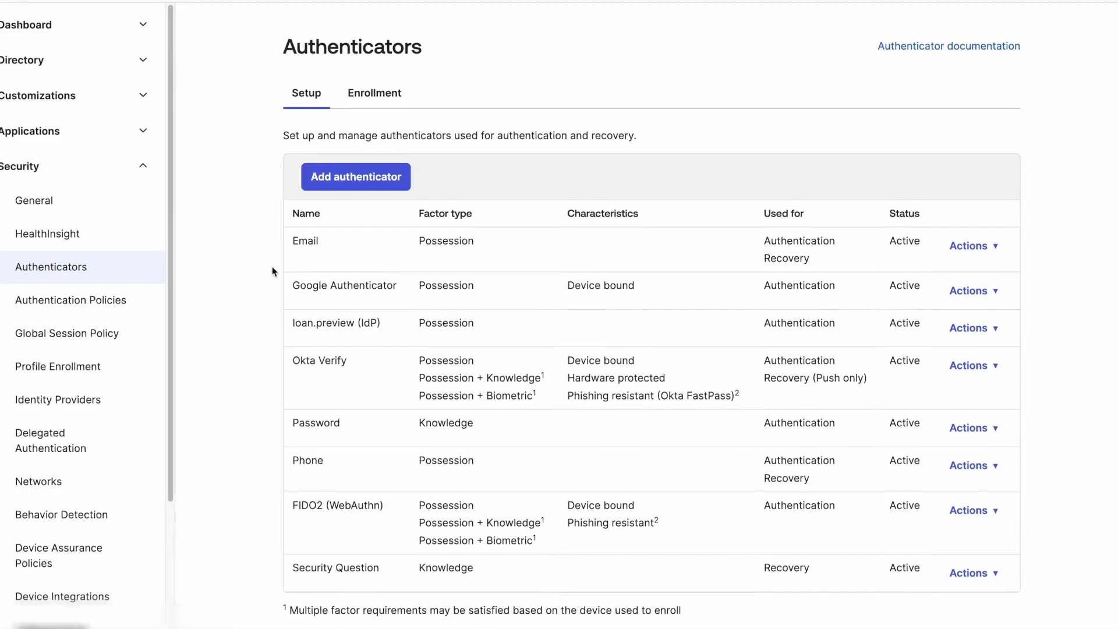
{"action": "left_click", "coordinate": [386, 175]}
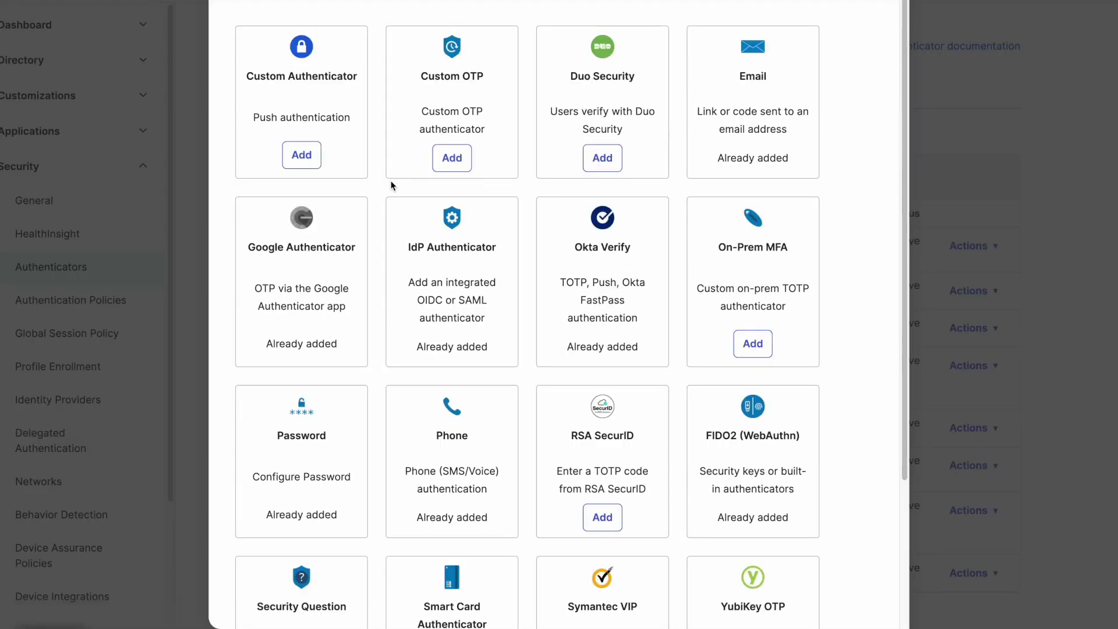
{"action": "scroll", "coordinate": [392, 185], "scroll_direction": "down", "scroll_amount": 3}
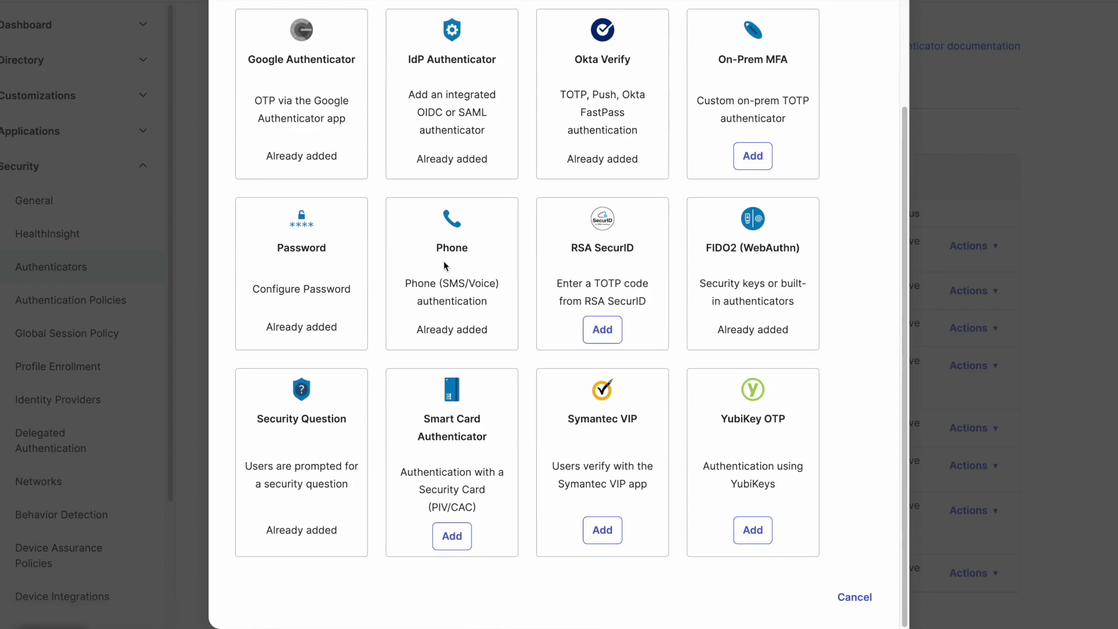
{"action": "left_click", "coordinate": [850, 599]}
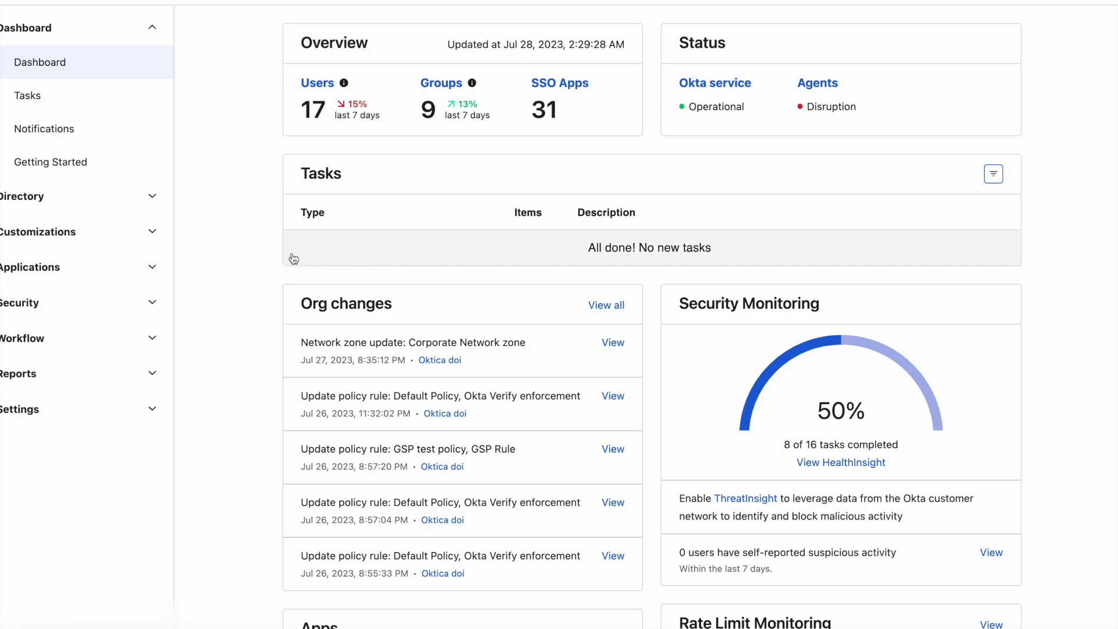
- Create a global session policy named 'Test' assigned to the Everyone group
{"action": "left_click", "coordinate": [110, 305]}
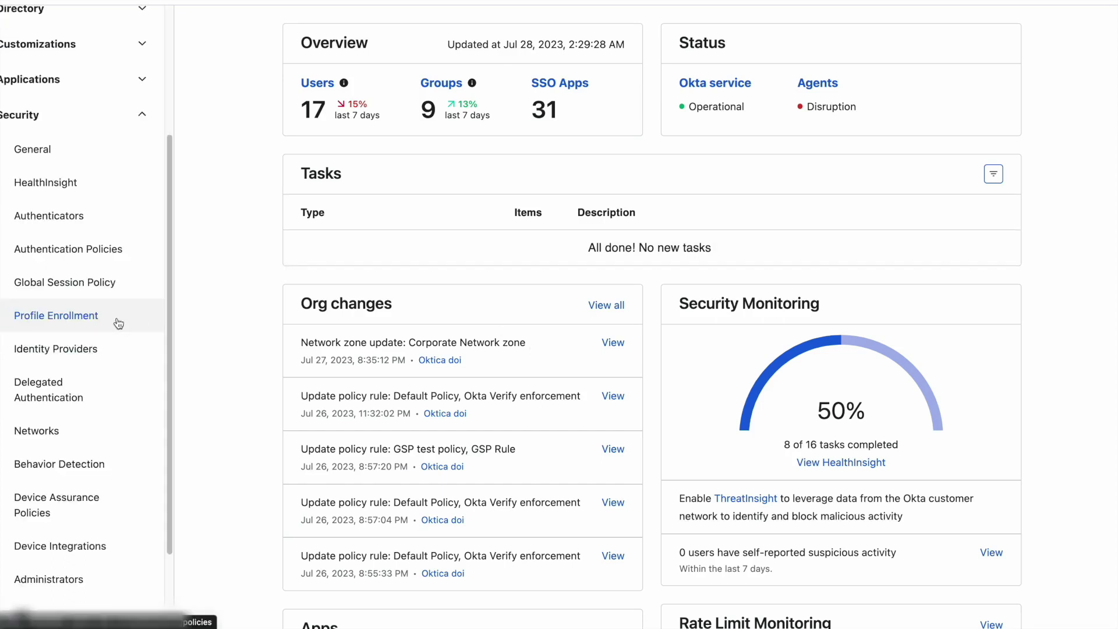
{"action": "left_click", "coordinate": [76, 281]}
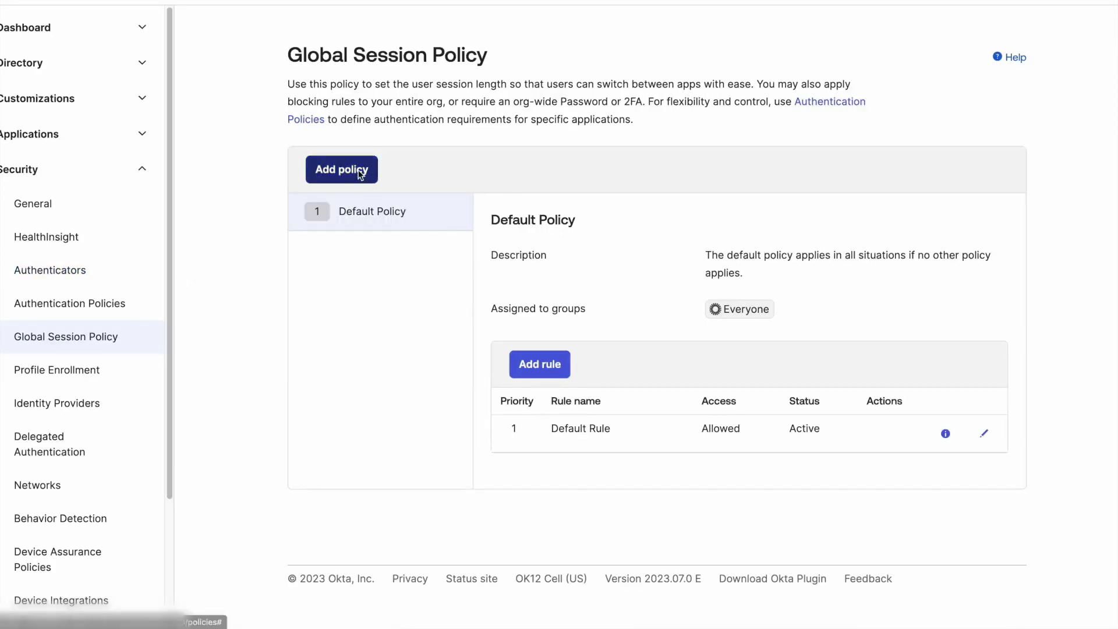
{"action": "left_click", "coordinate": [360, 174]}
{"action": "type", "text": "Test"}
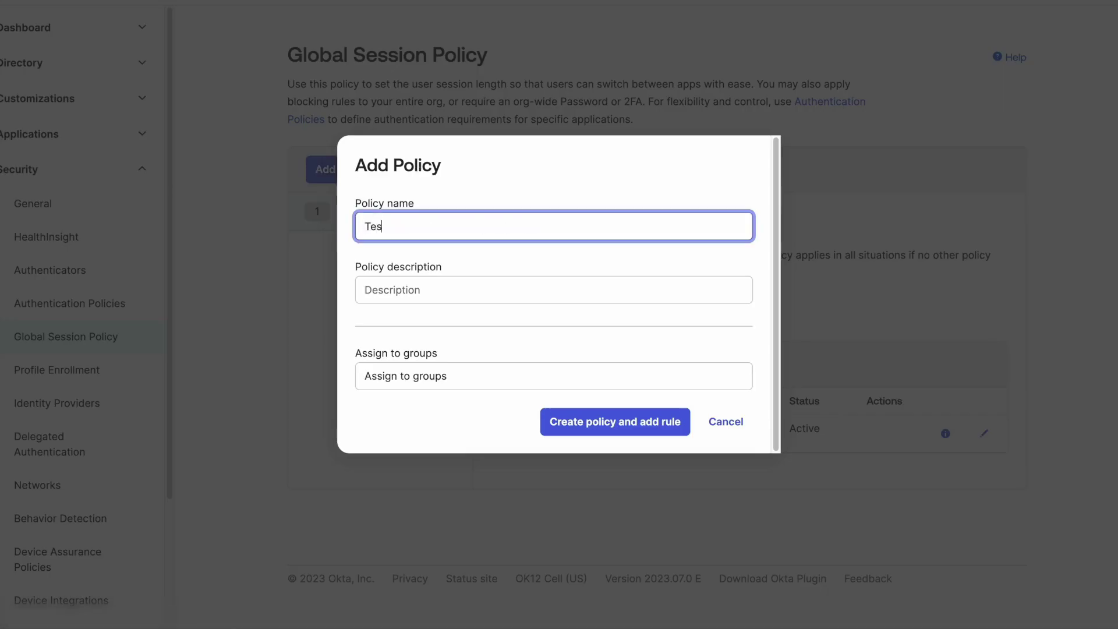
{"action": "left_click", "coordinate": [522, 377]}
{"action": "type", "text": "every"}
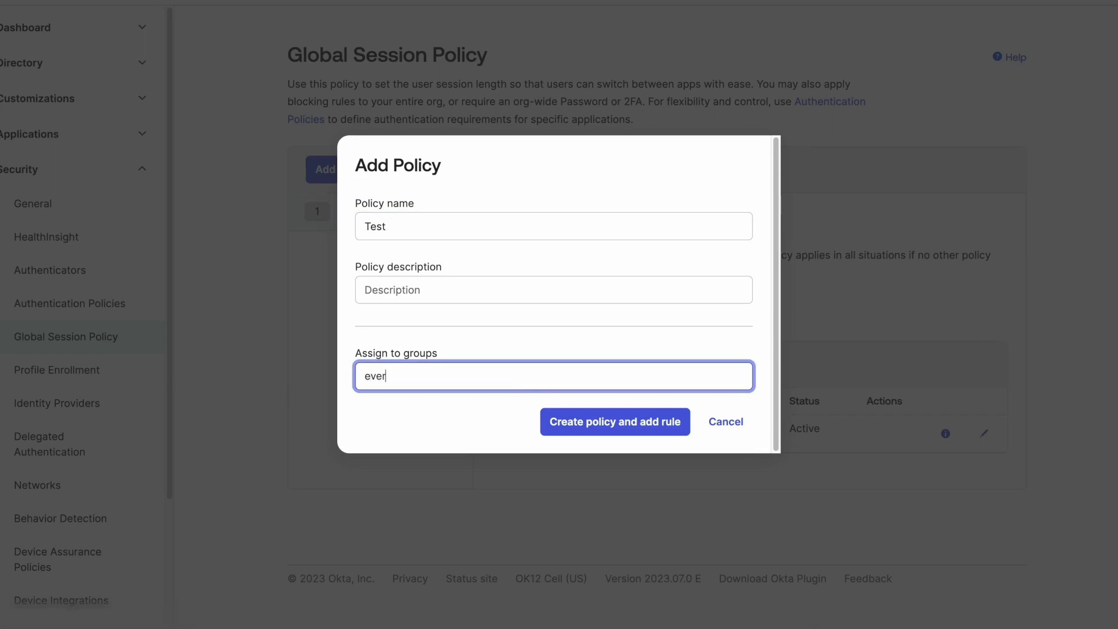
{"action": "left_click", "coordinate": [466, 415]}
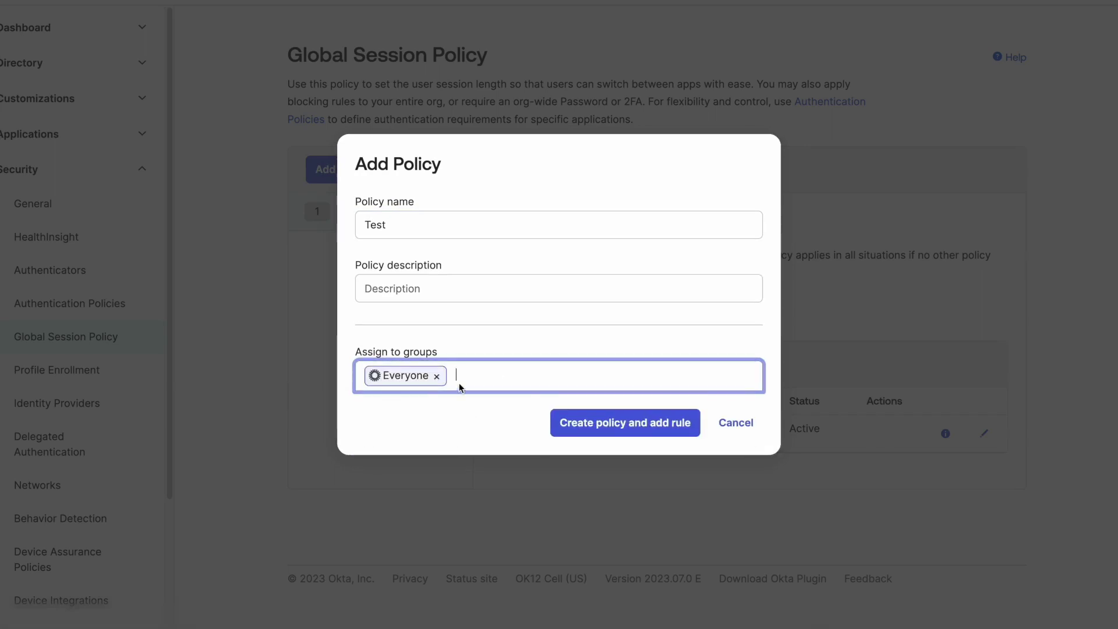
{"action": "left_click", "coordinate": [653, 429]}
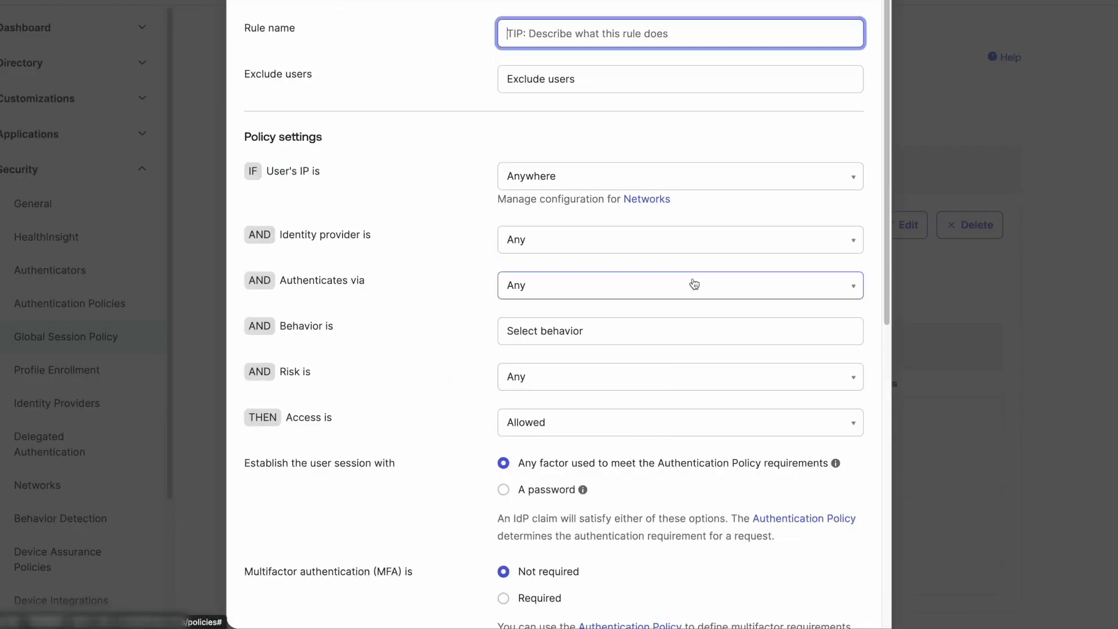
- Add rule 'In Network' limited to users' IPs in Corporate Network zone and create it
{"action": "type", "text": "In Net"}
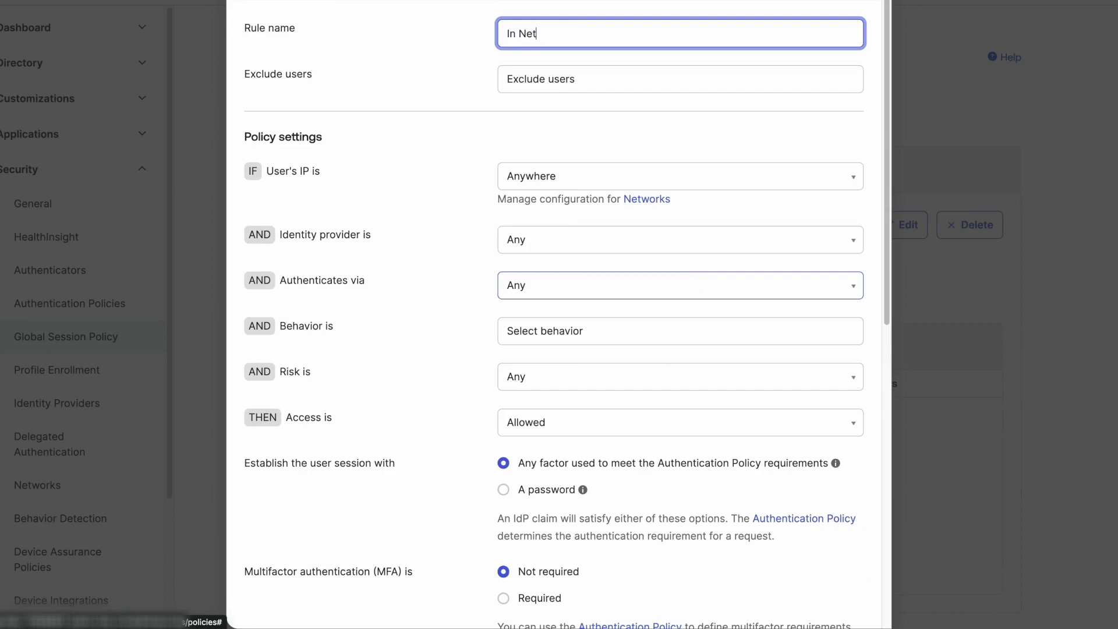
{"action": "type", "text": "work"}
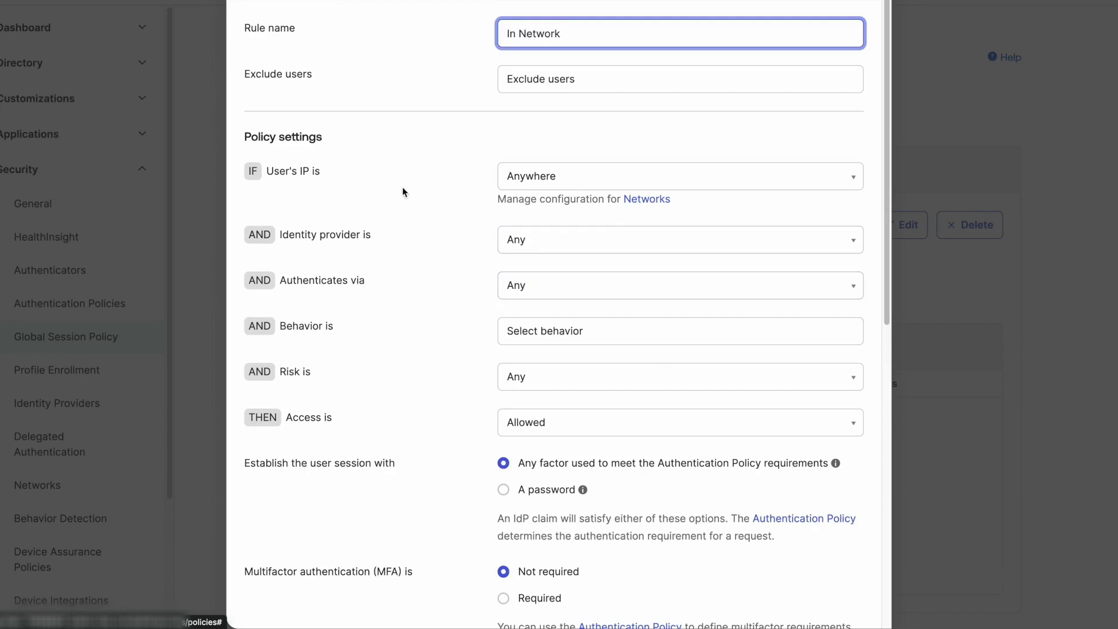
{"action": "left_click", "coordinate": [577, 185]}
{"action": "left_click", "coordinate": [576, 185]}
{"action": "left_click", "coordinate": [560, 233]}
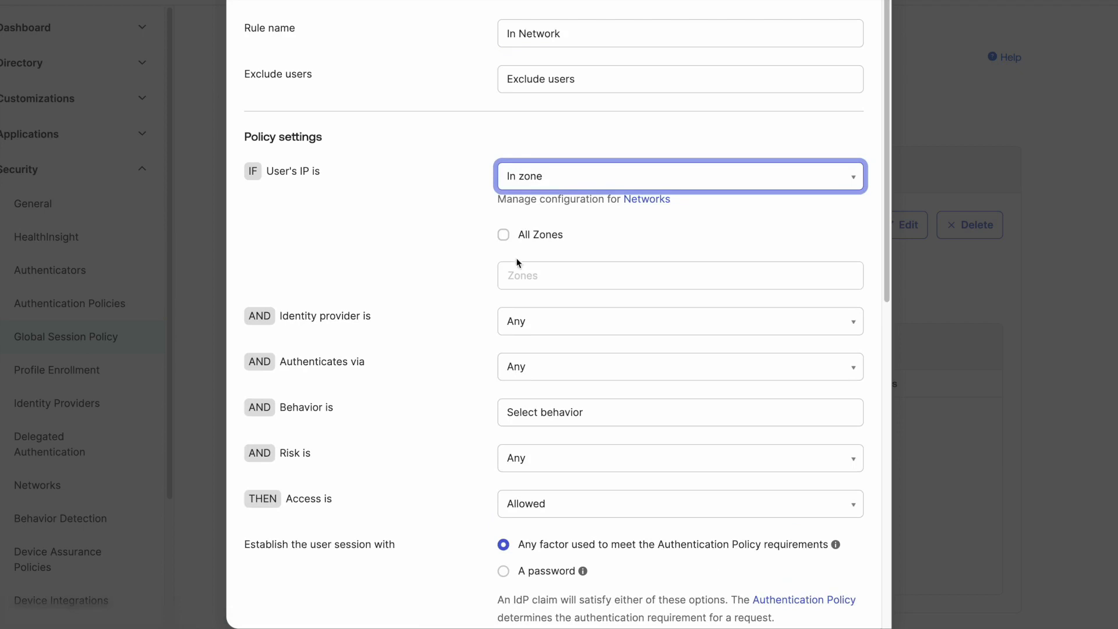
{"action": "left_click", "coordinate": [535, 278]}
{"action": "type", "text": "corp"}
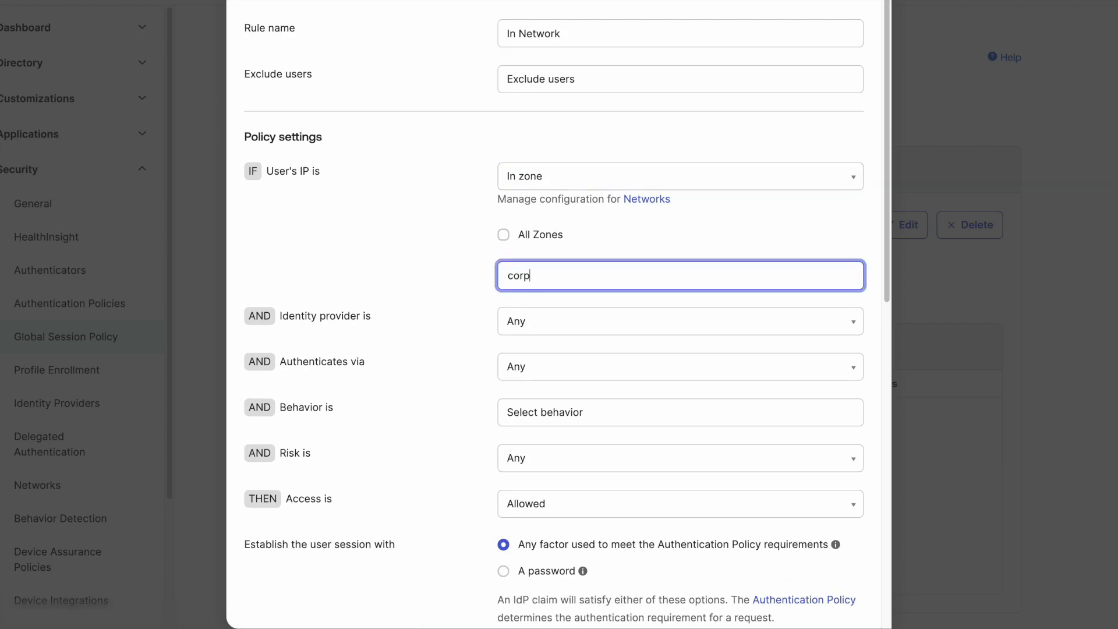
{"action": "left_click", "coordinate": [562, 302]}
{"action": "scroll", "coordinate": [447, 394], "scroll_direction": "down", "scroll_amount": 3}
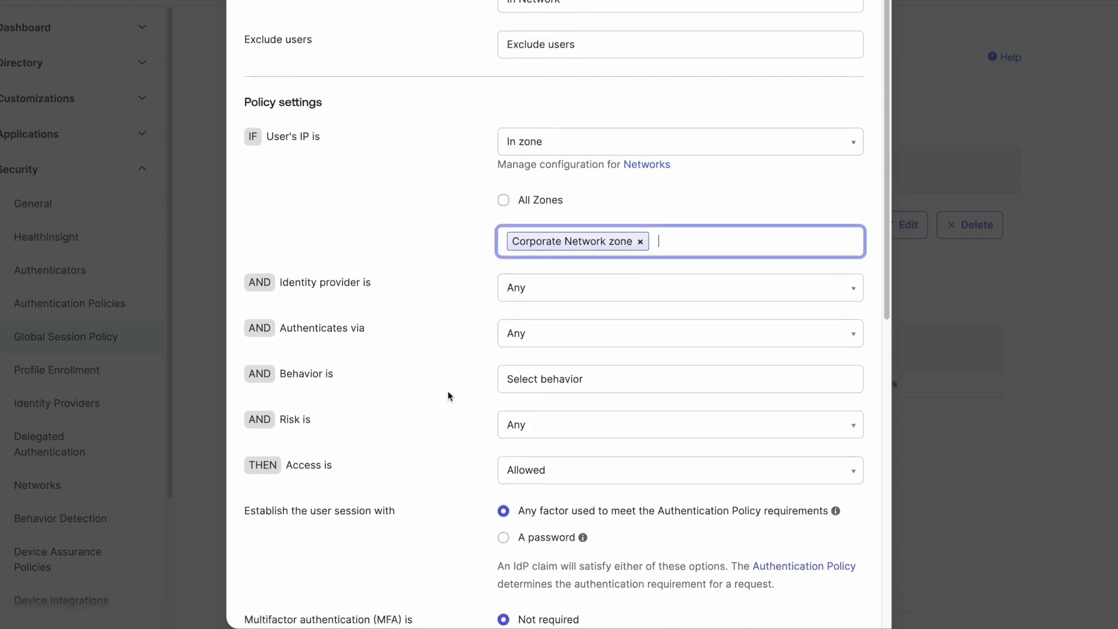
{"action": "scroll", "coordinate": [470, 404], "scroll_direction": "down", "scroll_amount": 8}
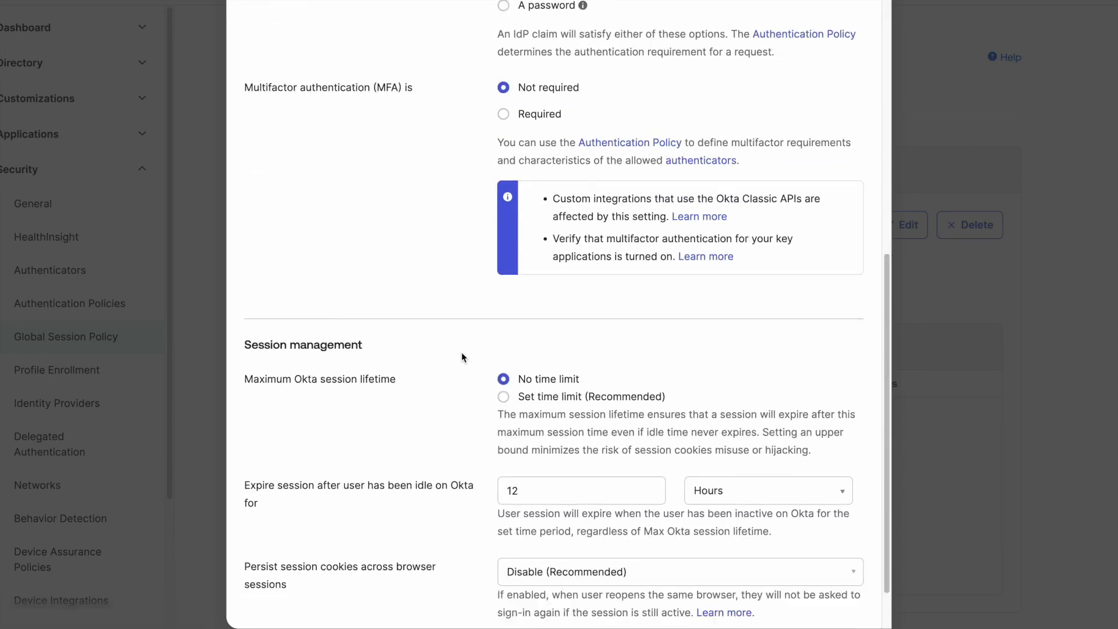
{"action": "left_click", "coordinate": [763, 596]}
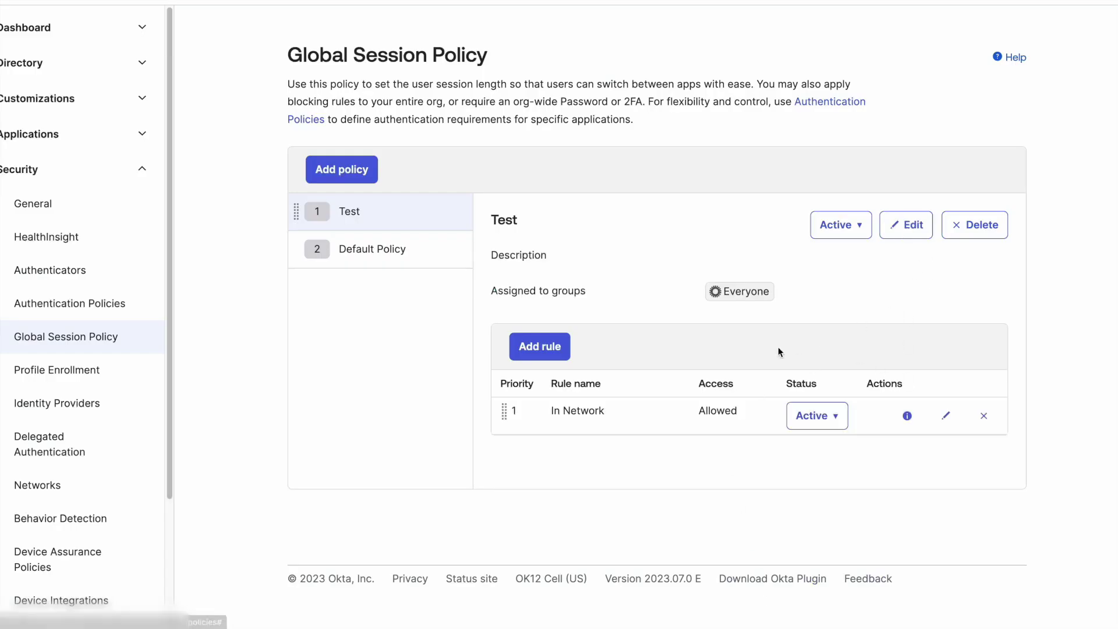
- Add rule 'Outside of network' applying to IPs not in Corporate Network zone
{"action": "left_click", "coordinate": [538, 350]}
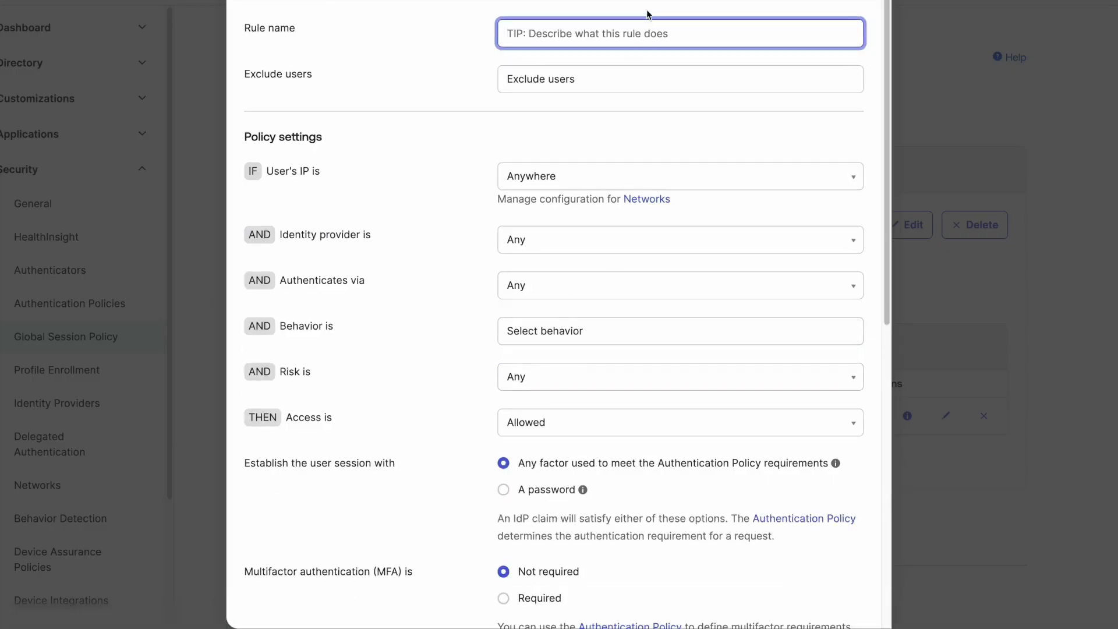
{"action": "type", "text": "Outsid"}
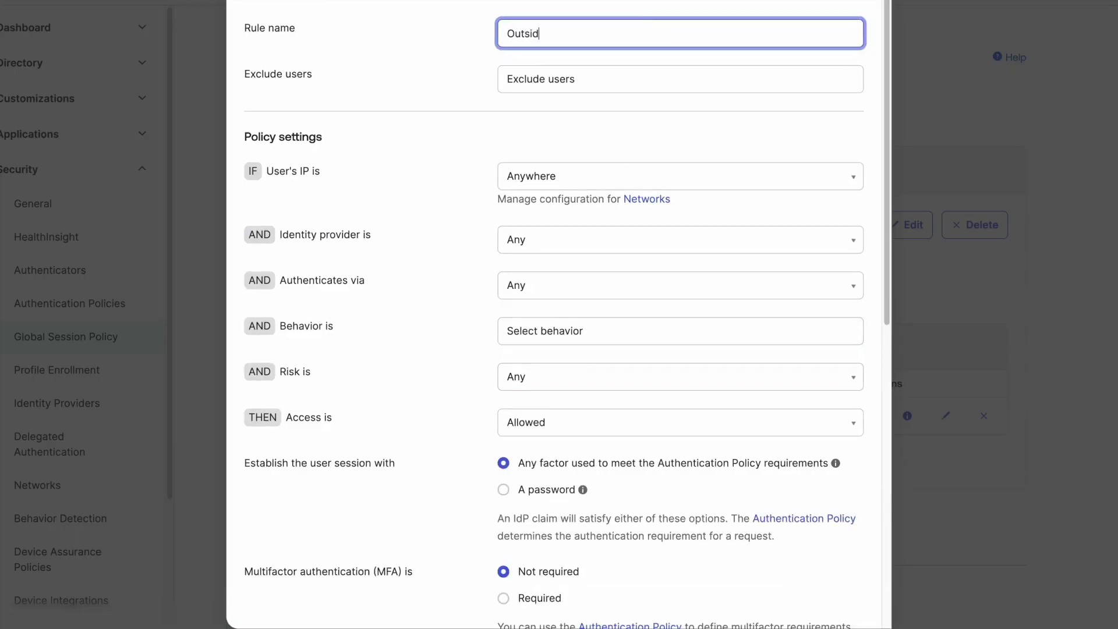
{"action": "type", "text": "e of network"}
{"action": "left_click", "coordinate": [591, 182]}
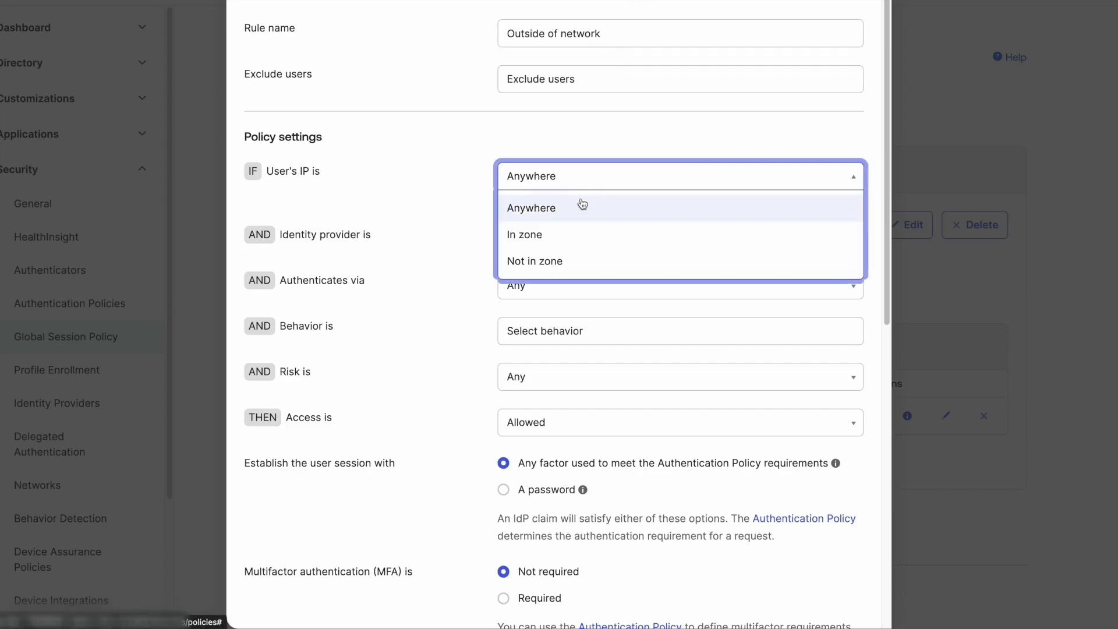
{"action": "left_click", "coordinate": [559, 258]}
{"action": "left_click", "coordinate": [544, 268]}
{"action": "type", "text": "corp"}
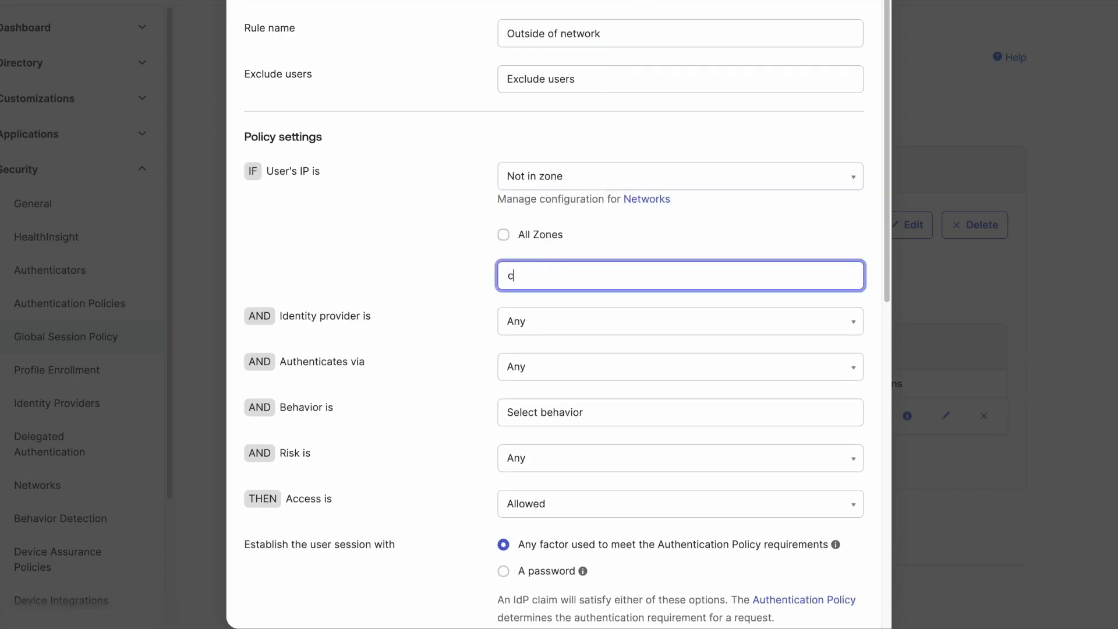
{"action": "left_click", "coordinate": [565, 303]}
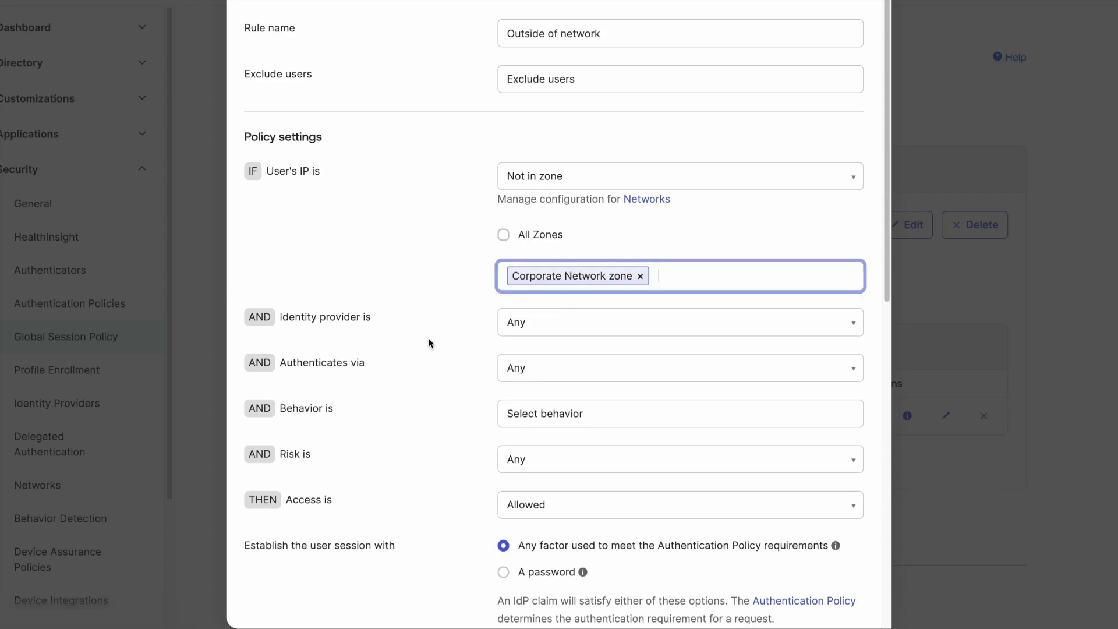
- Require multifactor authentication for the Outside of network rule and create it
{"action": "scroll", "coordinate": [483, 379], "scroll_direction": "down", "scroll_amount": 3}
{"action": "scroll", "coordinate": [477, 483], "scroll_direction": "down", "scroll_amount": 2}
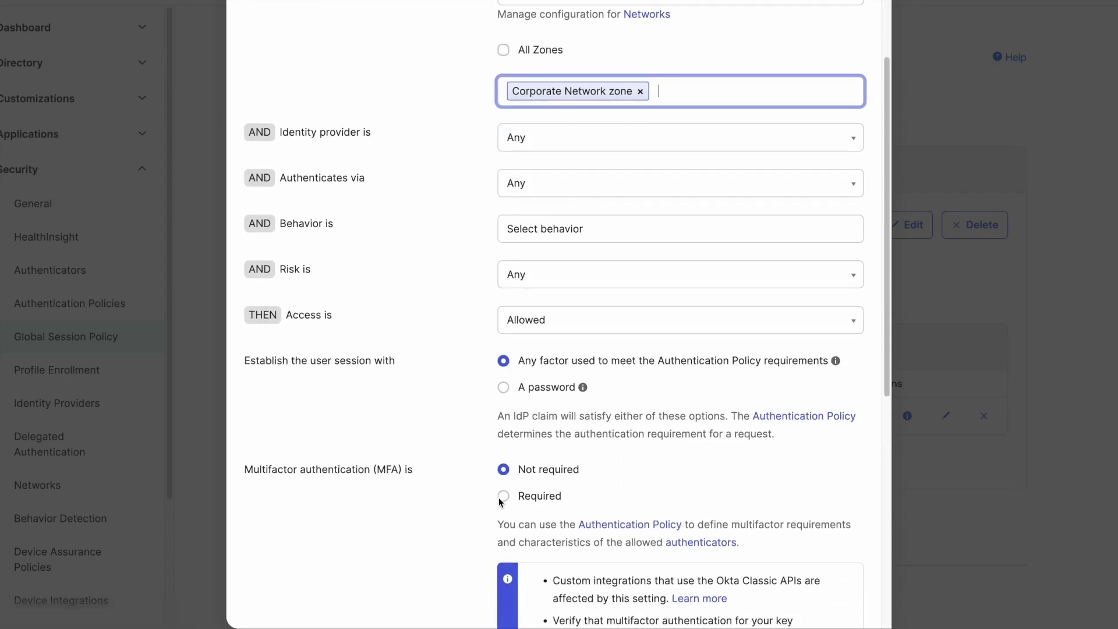
{"action": "left_click", "coordinate": [501, 494]}
{"action": "scroll", "coordinate": [448, 457], "scroll_direction": "down", "scroll_amount": 5}
{"action": "scroll", "coordinate": [463, 411], "scroll_direction": "down", "scroll_amount": 4}
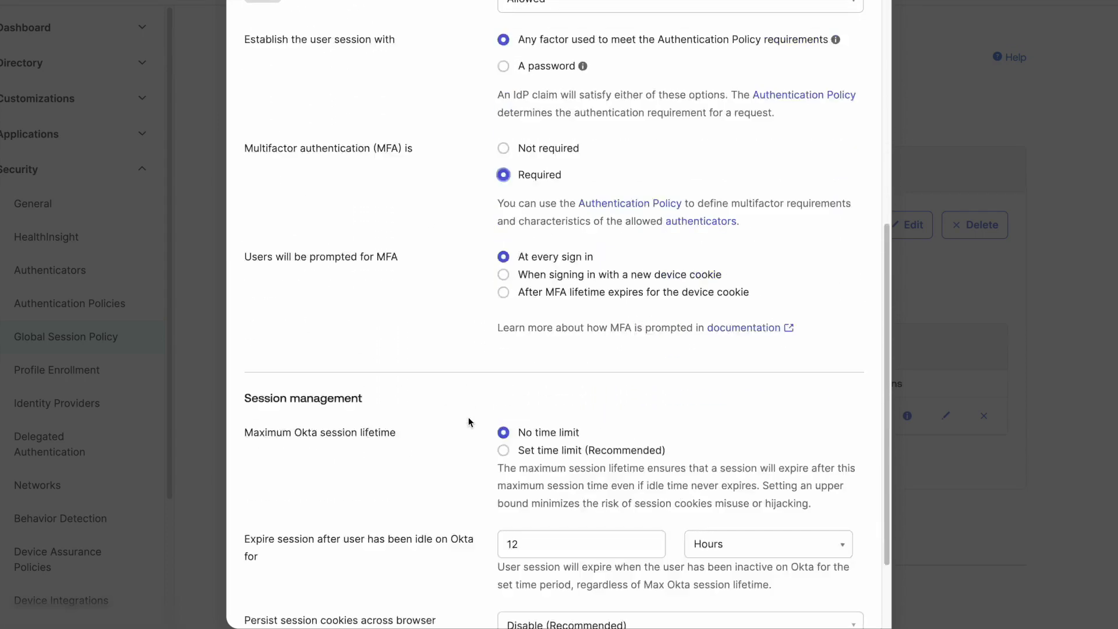
{"action": "left_click", "coordinate": [761, 596]}
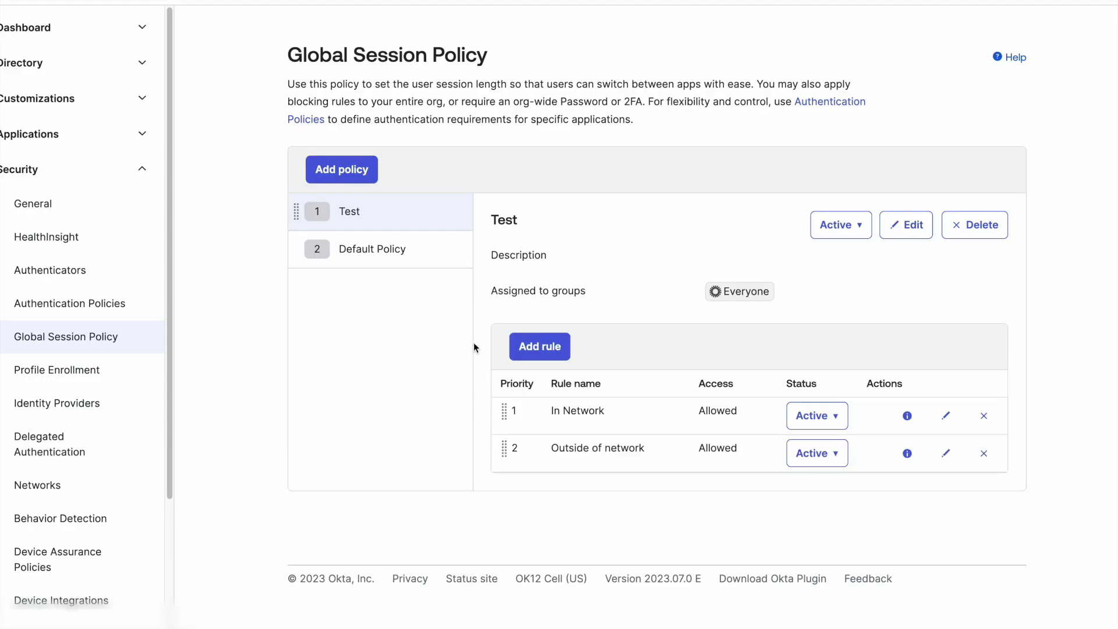
- Add rule 'New device' limited to users' IPs in Corporate Network zone
{"action": "left_click", "coordinate": [539, 346]}
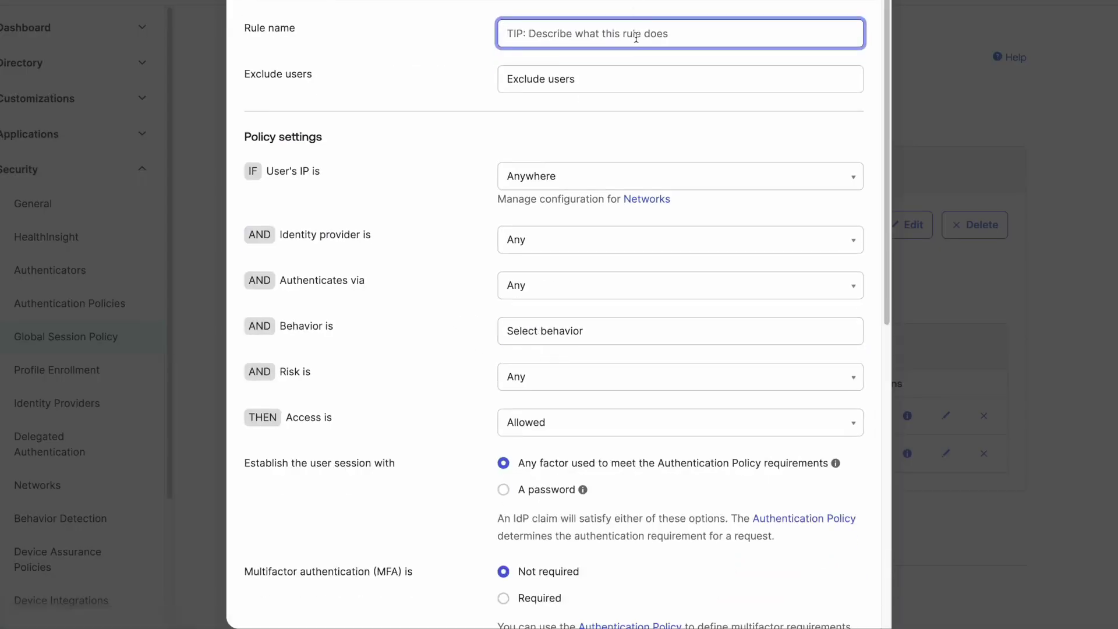
{"action": "type", "text": "New de"}
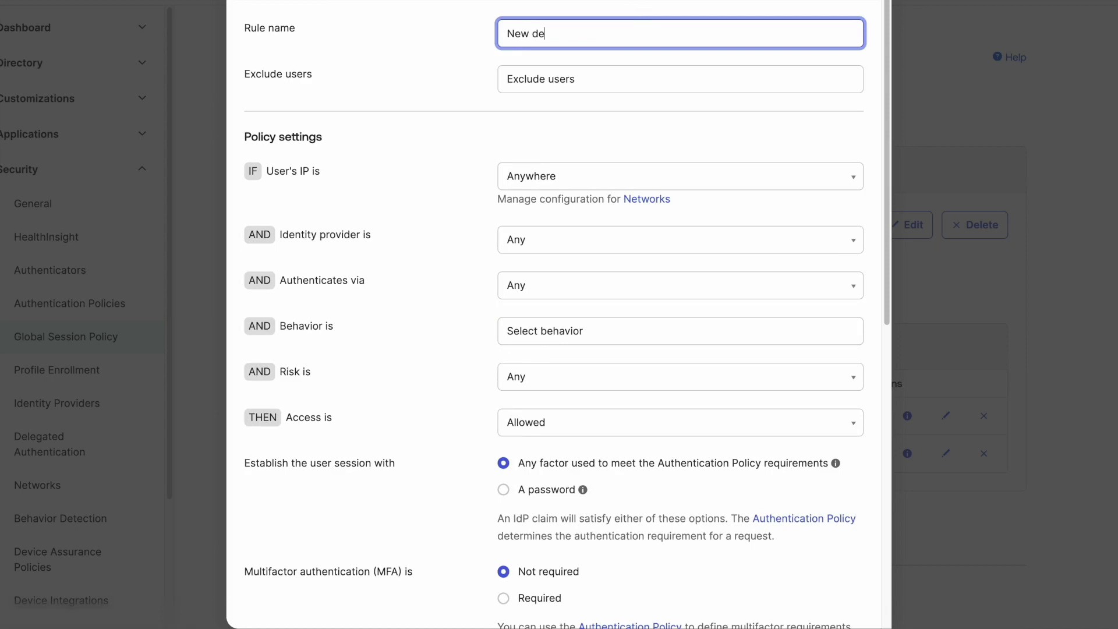
{"action": "type", "text": "vice"}
{"action": "left_click", "coordinate": [516, 181]}
{"action": "left_click", "coordinate": [577, 243]}
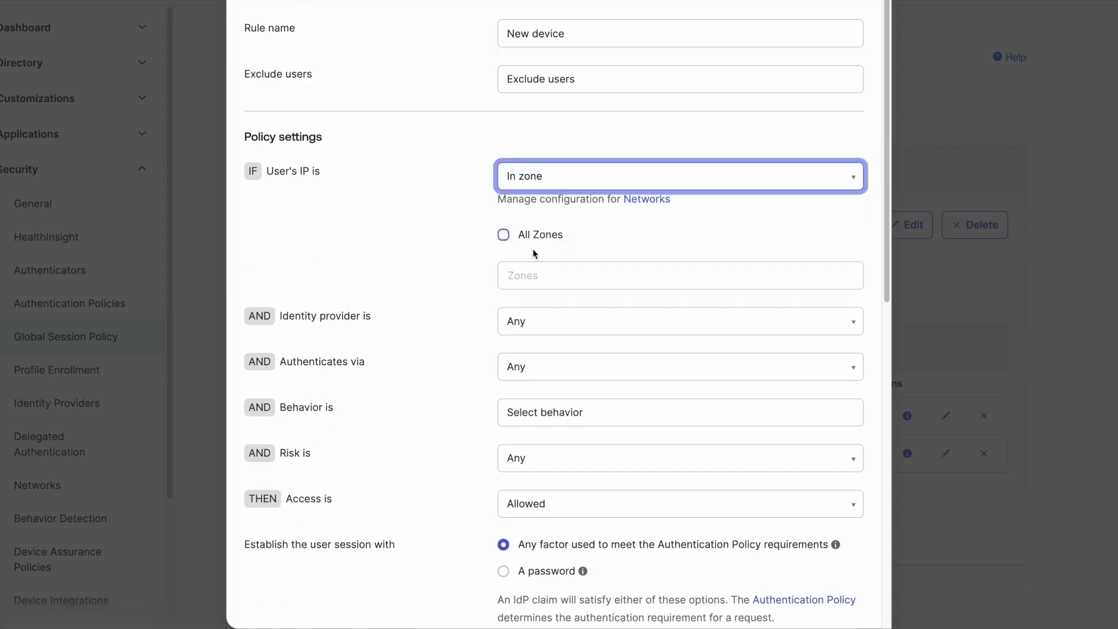
{"action": "left_click", "coordinate": [538, 274]}
{"action": "type", "text": "corp"}
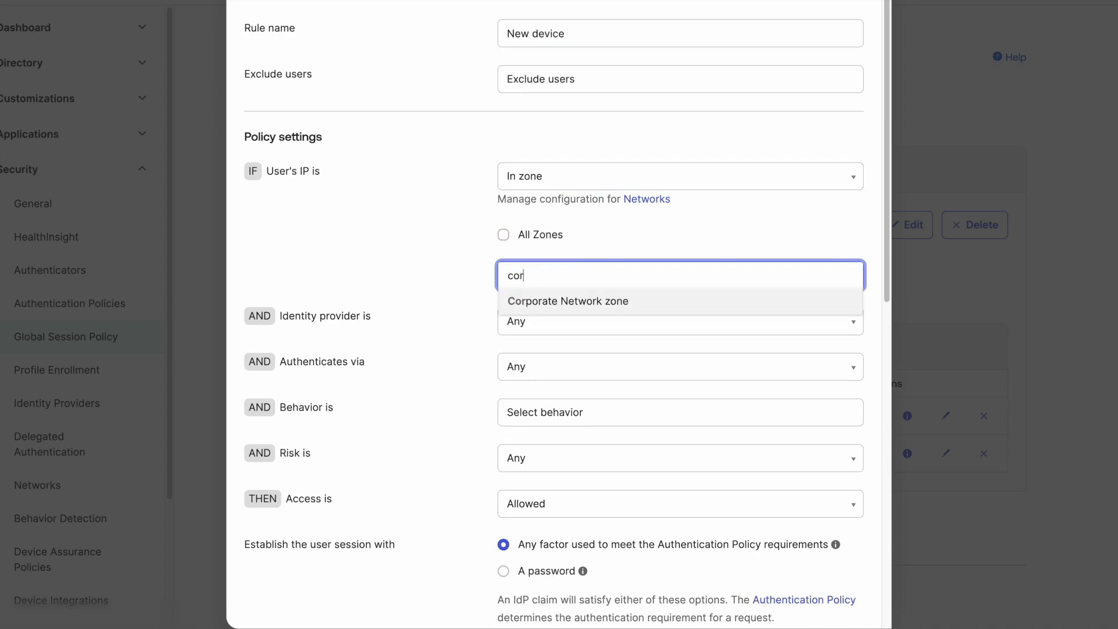
{"action": "left_click", "coordinate": [577, 315]}
- Set behavior New Device with MFA required, create the rule and move it to top priority
{"action": "left_click", "coordinate": [572, 416]}
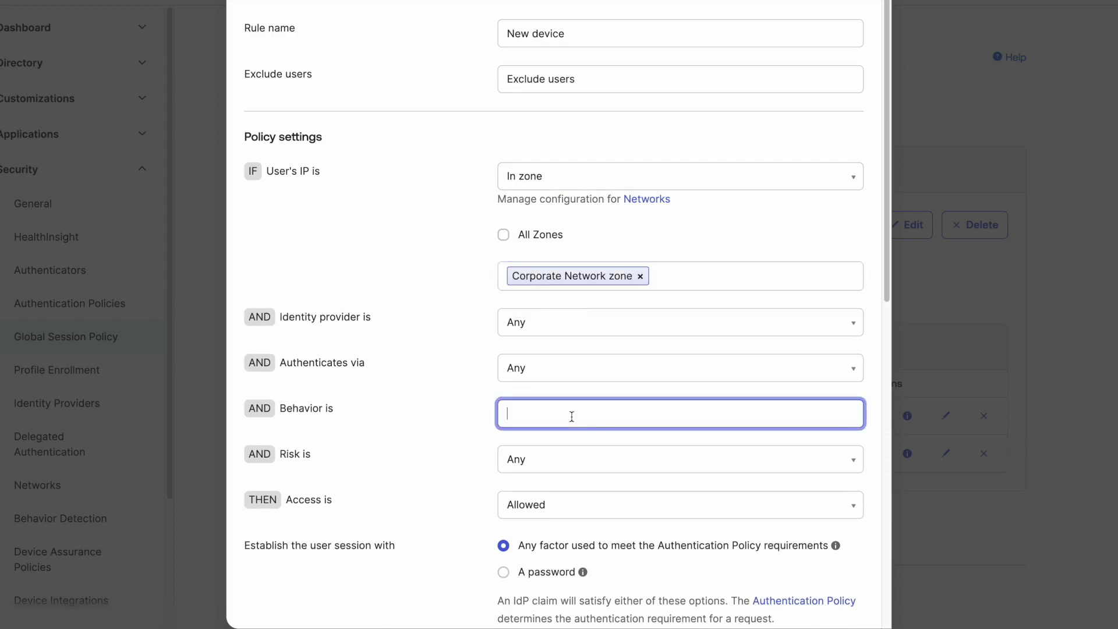
{"action": "type", "text": "new"}
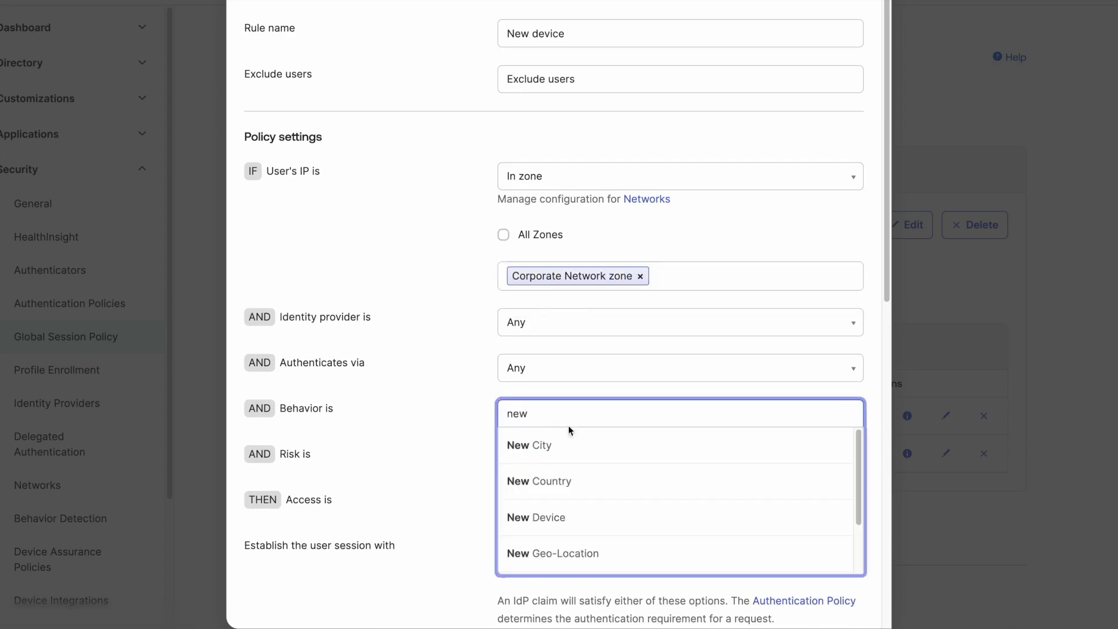
{"action": "left_click", "coordinate": [586, 520]}
{"action": "scroll", "coordinate": [466, 378], "scroll_direction": "down", "scroll_amount": 7}
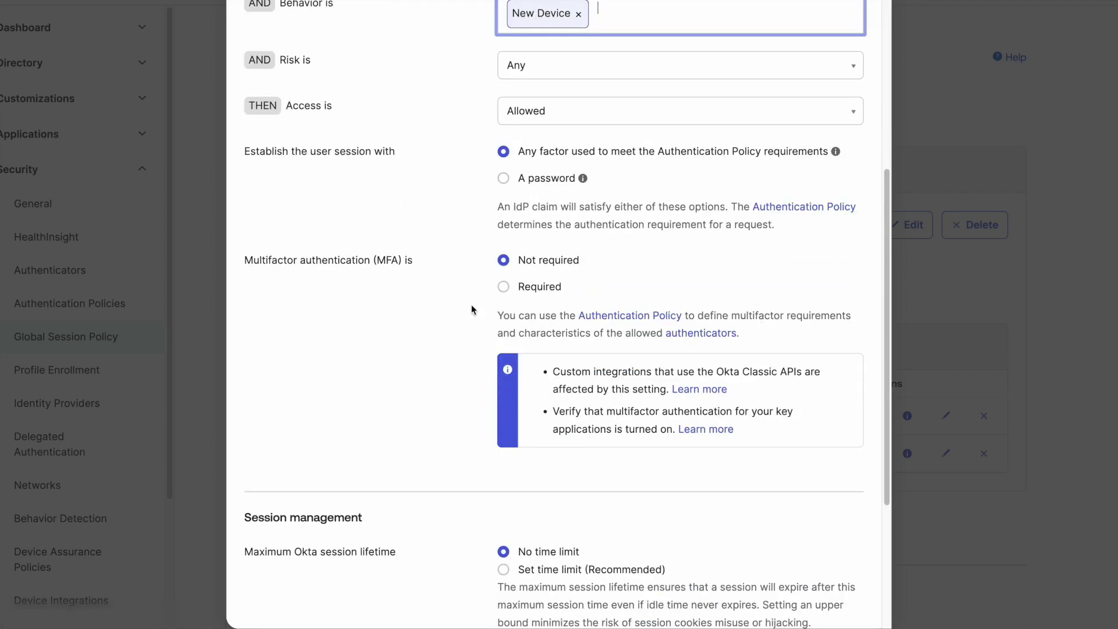
{"action": "left_click", "coordinate": [502, 286]}
{"action": "scroll", "coordinate": [442, 412], "scroll_direction": "down", "scroll_amount": 5}
{"action": "left_click", "coordinate": [761, 596]}
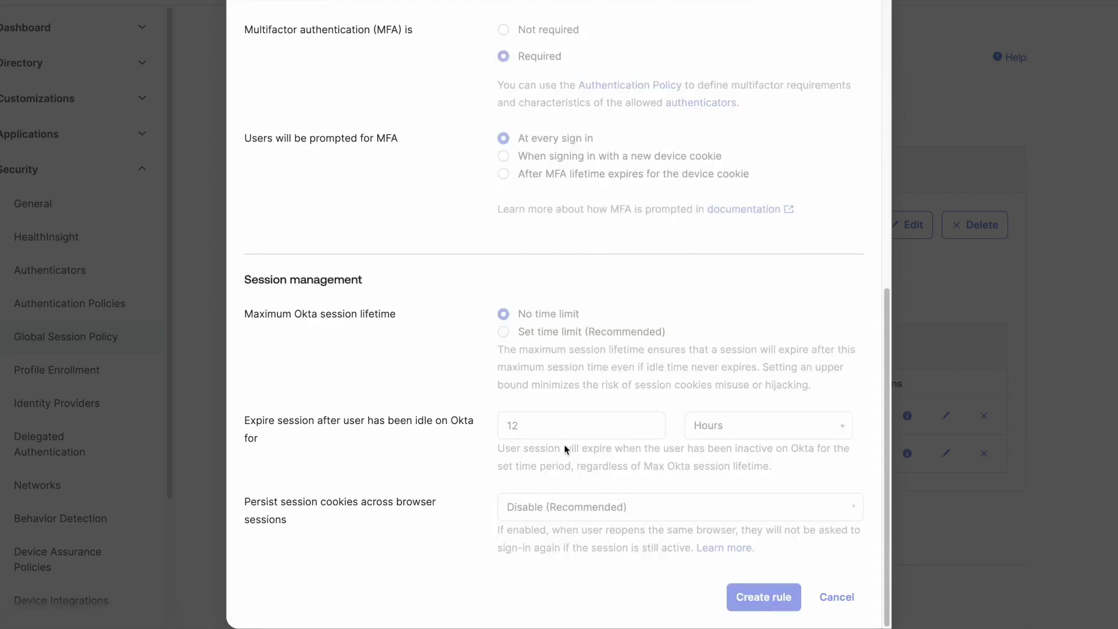
{"action": "left_click_drag", "start_coordinate": [504, 486], "coordinate": [501, 412]}
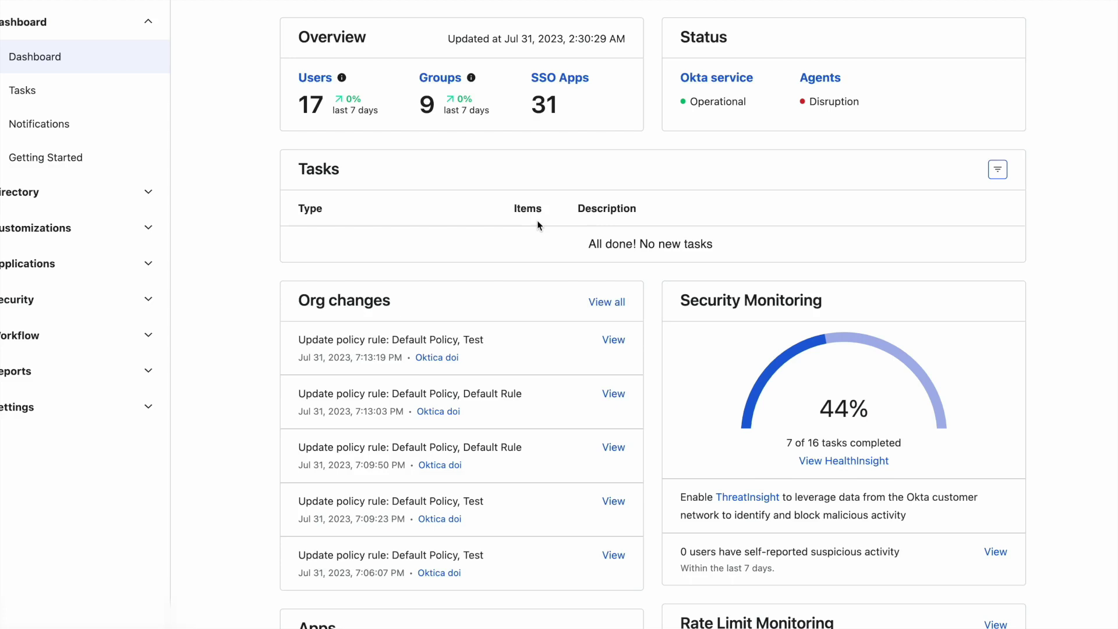
- Open Default Policy under Security > Authentication Policies to view its 7 rules
{"action": "left_click", "coordinate": [150, 303]}
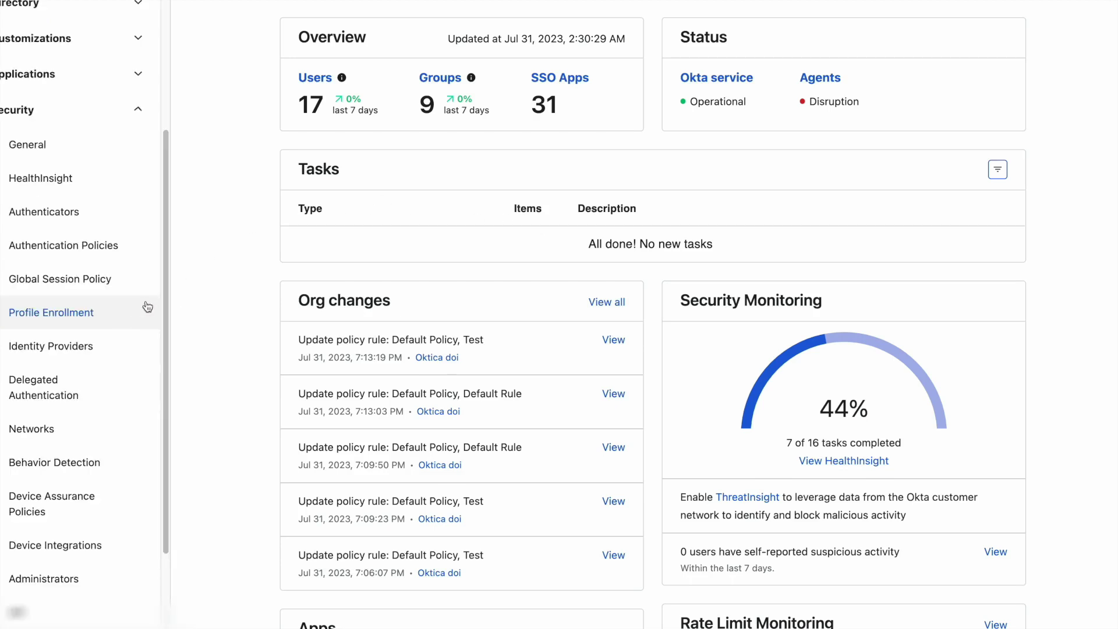
{"action": "left_click", "coordinate": [114, 250]}
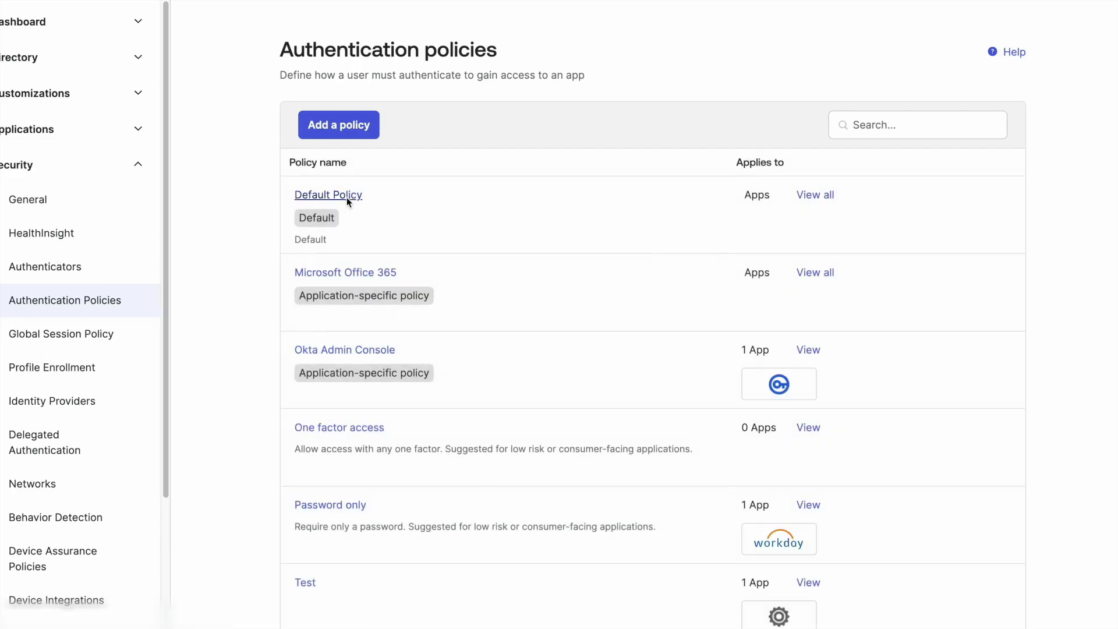
{"action": "left_click", "coordinate": [346, 198]}
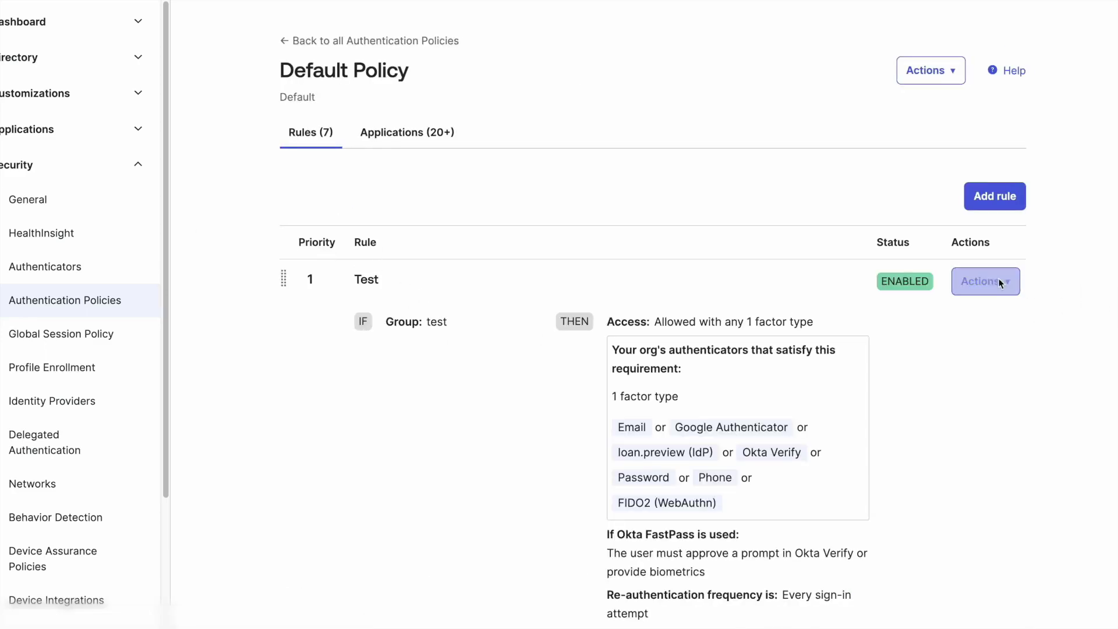
- Edit the Test rule so it applies only to registered and managed devices
{"action": "left_click", "coordinate": [997, 280]}
{"action": "left_click", "coordinate": [1000, 311]}
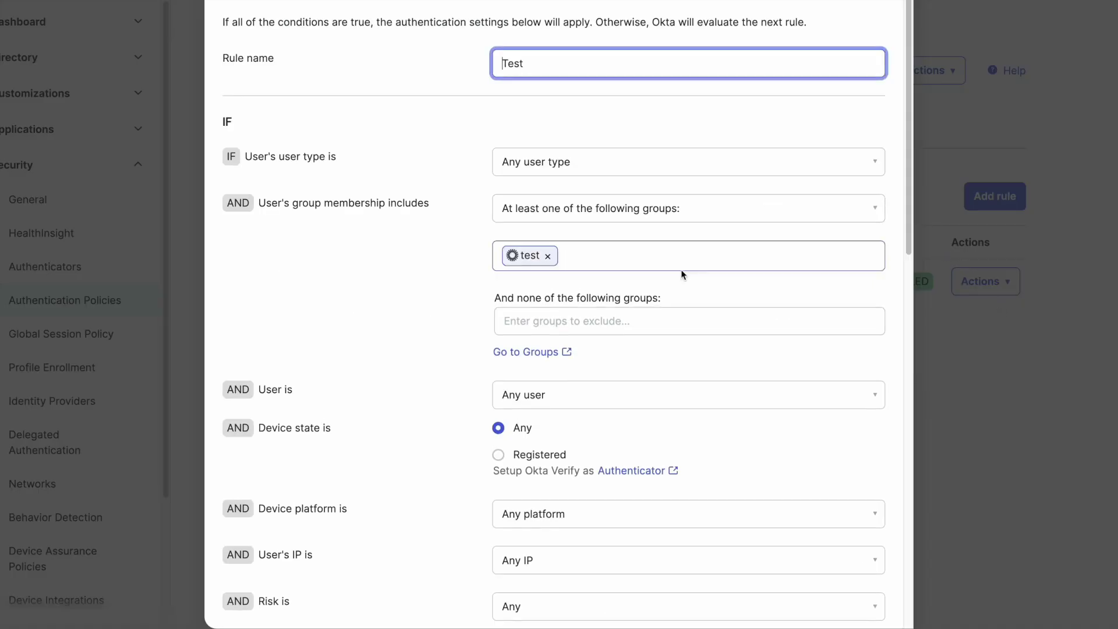
{"action": "scroll", "coordinate": [680, 269], "scroll_direction": "down", "scroll_amount": 1}
{"action": "left_click", "coordinate": [498, 409]}
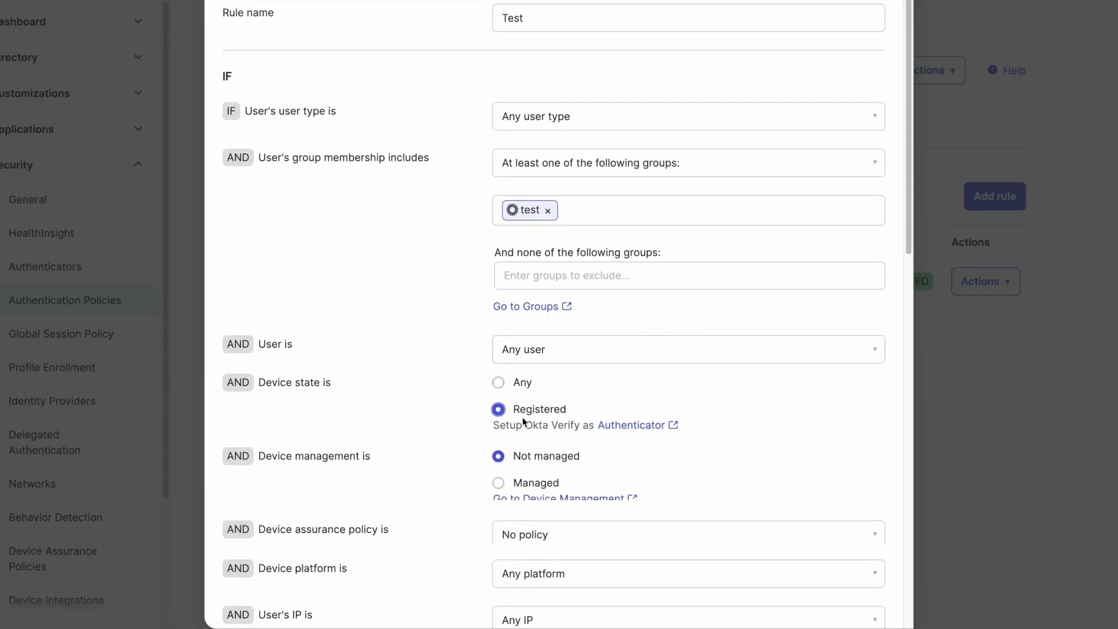
{"action": "left_click", "coordinate": [499, 481]}
{"action": "scroll", "coordinate": [409, 427], "scroll_direction": "down", "scroll_amount": 5}
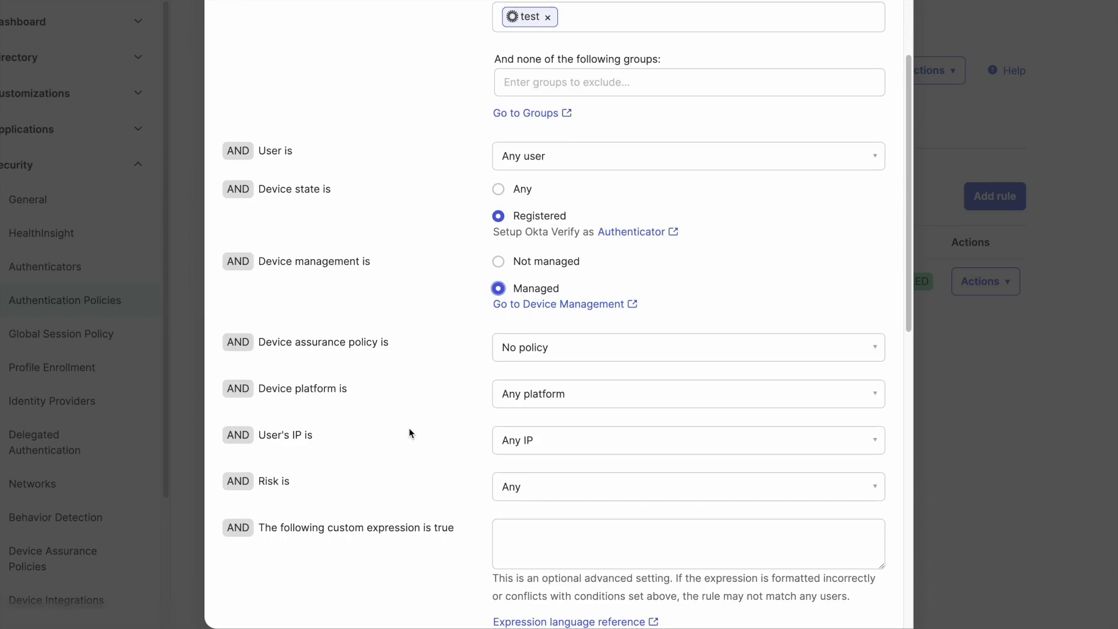
- Restrict the Test rule's user IP condition to the Corporate Network zone
{"action": "left_click", "coordinate": [534, 450]}
{"action": "left_click", "coordinate": [696, 522]}
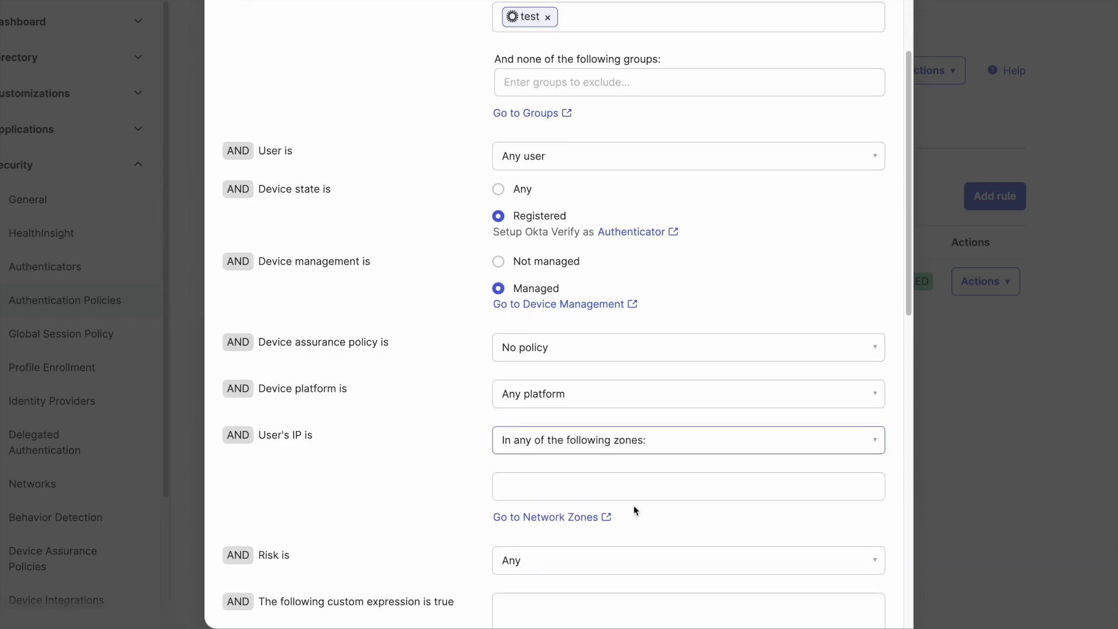
{"action": "left_click", "coordinate": [617, 492]}
{"action": "left_click", "coordinate": [577, 519]}
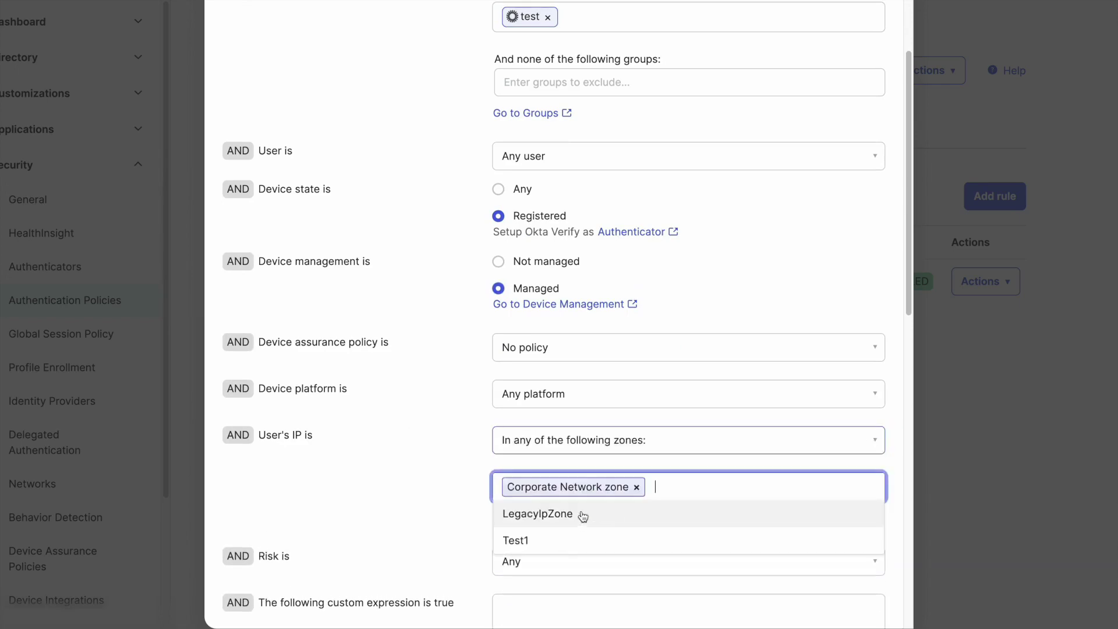
{"action": "left_click", "coordinate": [418, 491]}
{"action": "scroll", "coordinate": [436, 457], "scroll_direction": "down", "scroll_amount": 10}
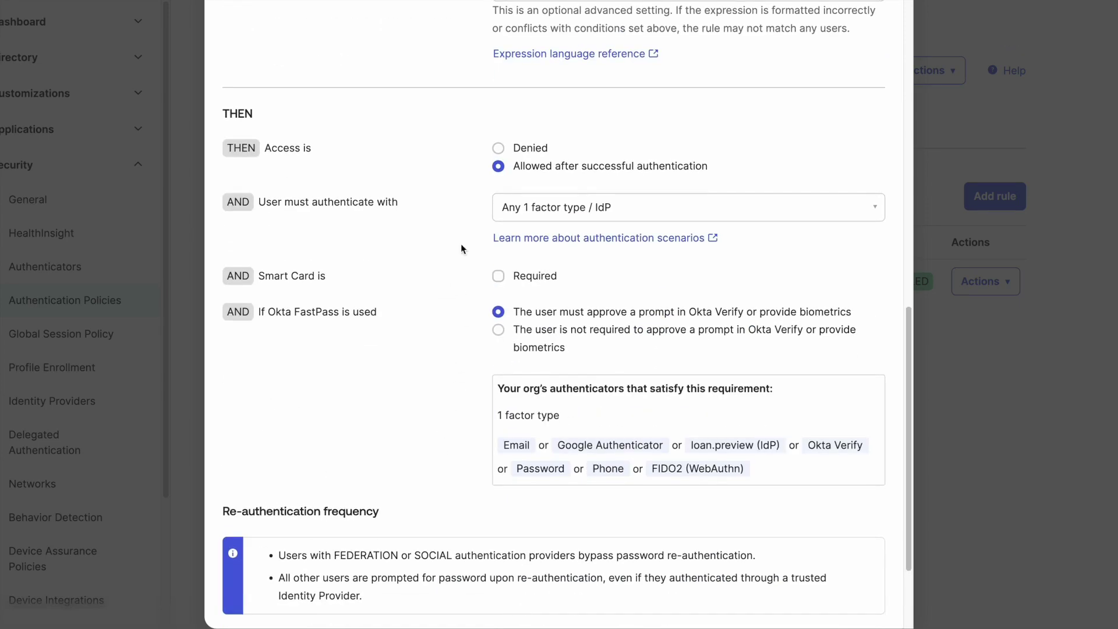
- Require a phishing-resistant, hardware-protected possession factor, excluding phone and email, and save the rule
{"action": "left_click", "coordinate": [538, 208]}
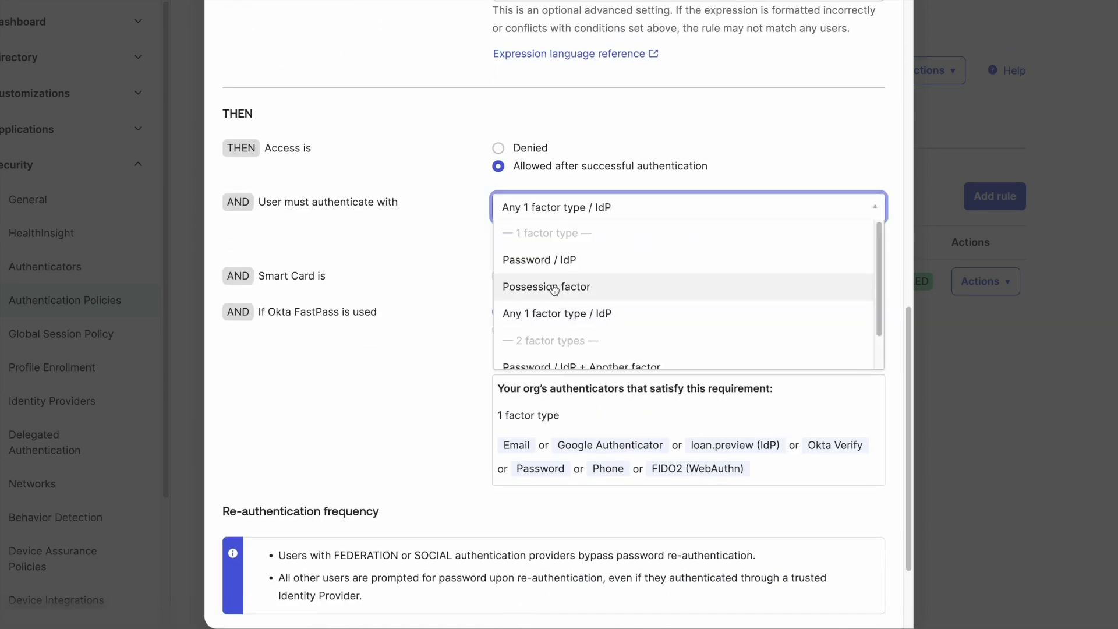
{"action": "left_click", "coordinate": [552, 285]}
{"action": "left_click", "coordinate": [498, 311]}
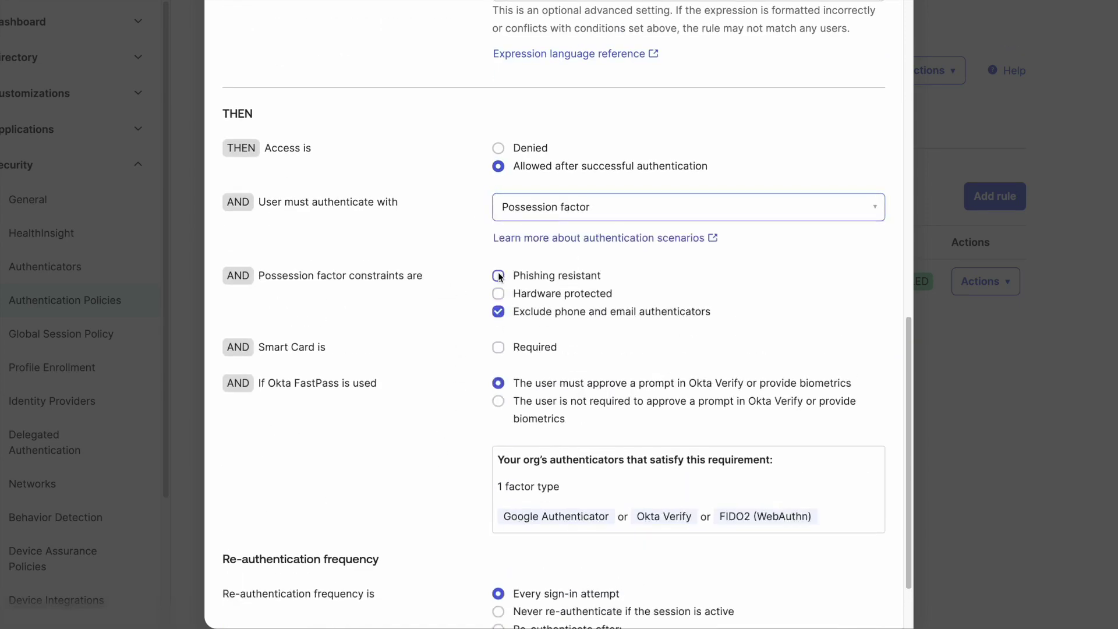
{"action": "left_click", "coordinate": [498, 275]}
{"action": "left_click", "coordinate": [498, 293]}
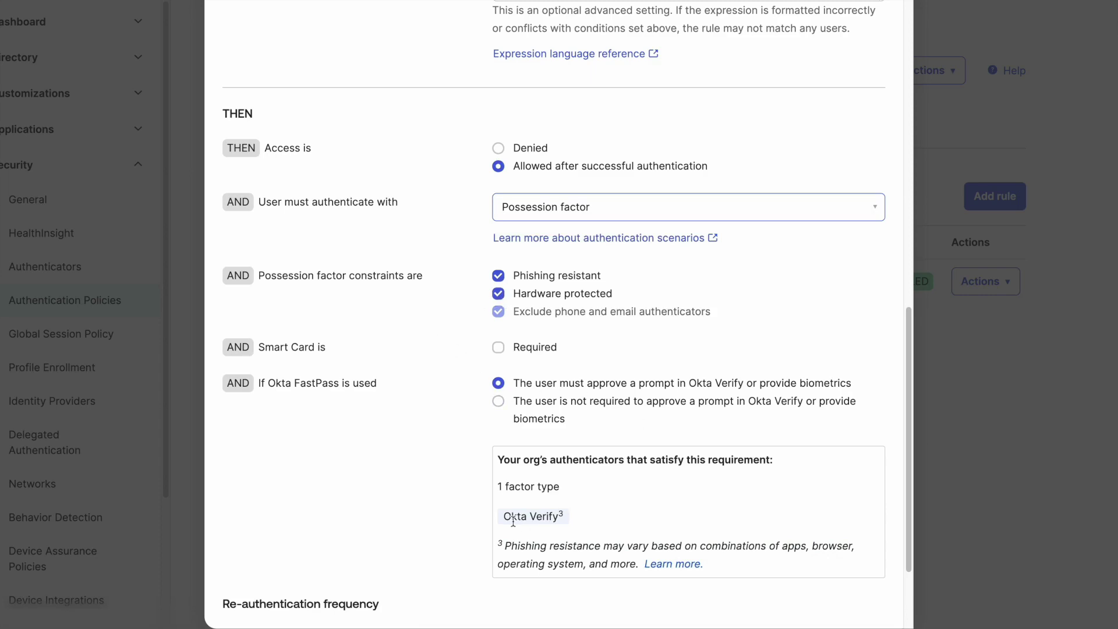
{"action": "scroll", "coordinate": [661, 479], "scroll_direction": "down", "scroll_amount": 2}
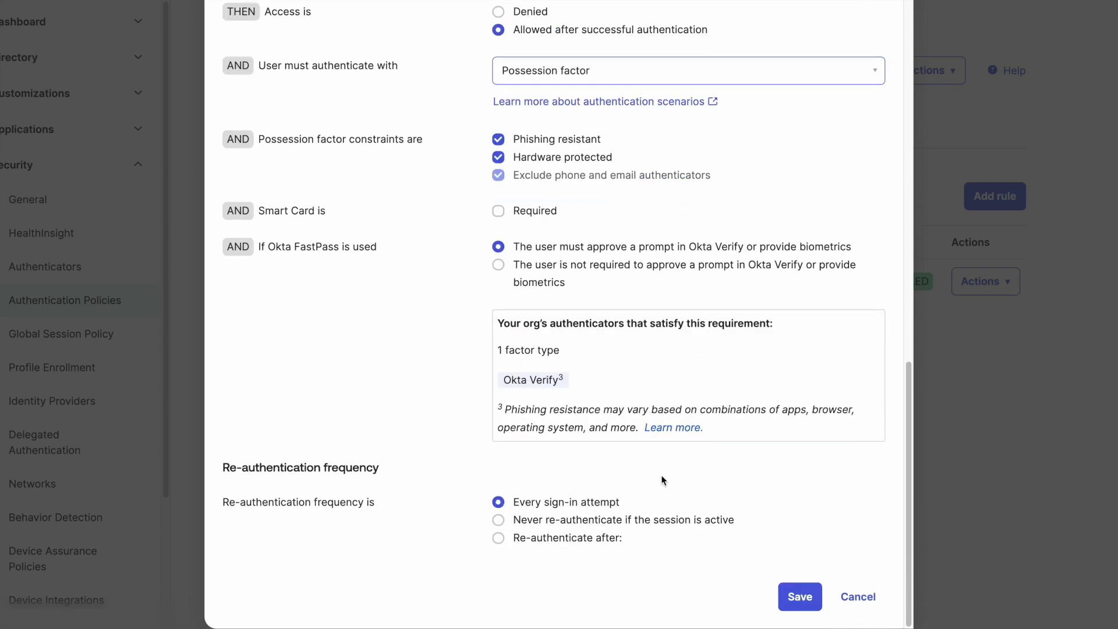
{"action": "left_click", "coordinate": [799, 595]}
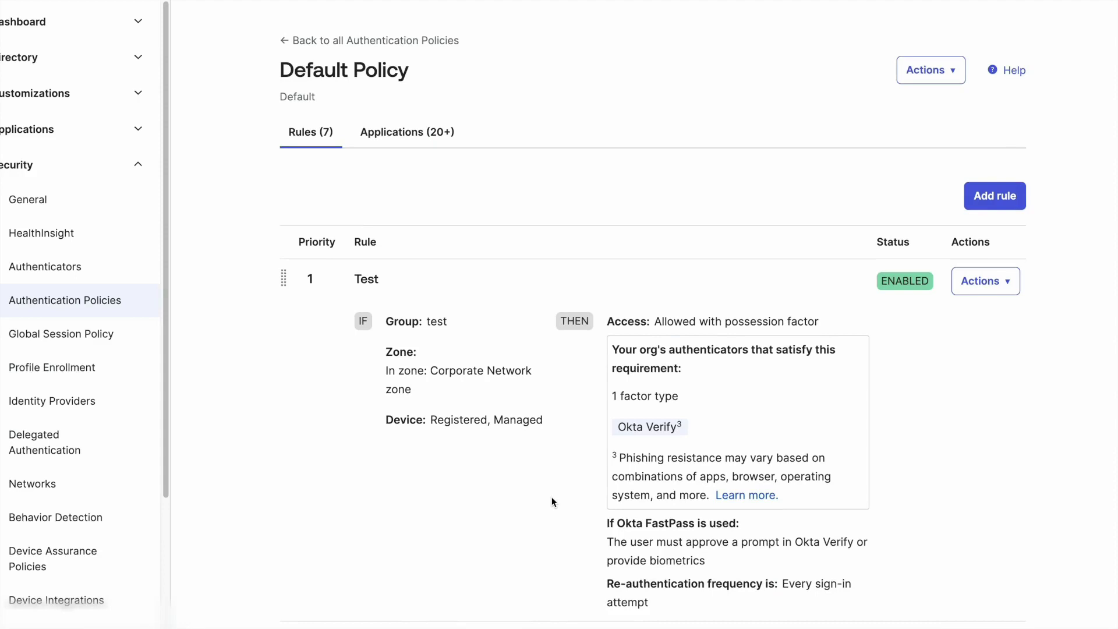
- Go to Security > Authenticators to review Okta Verify and FIDO2 (WebAuthn) characteristics
{"action": "scroll", "coordinate": [551, 498], "scroll_direction": "down", "scroll_amount": 1}
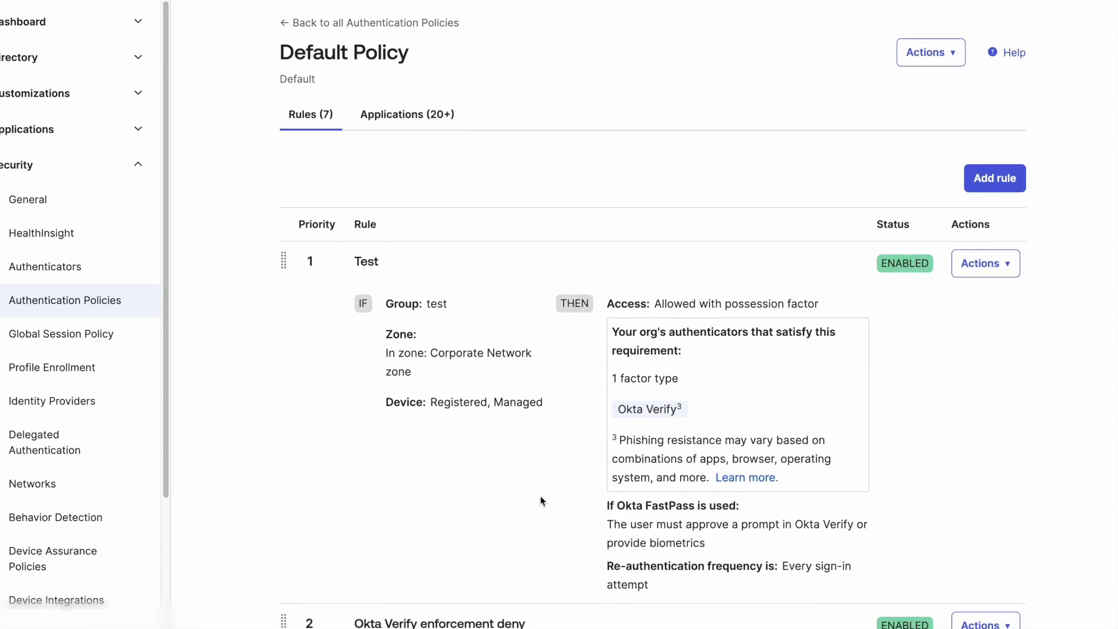
{"action": "left_click", "coordinate": [129, 281]}
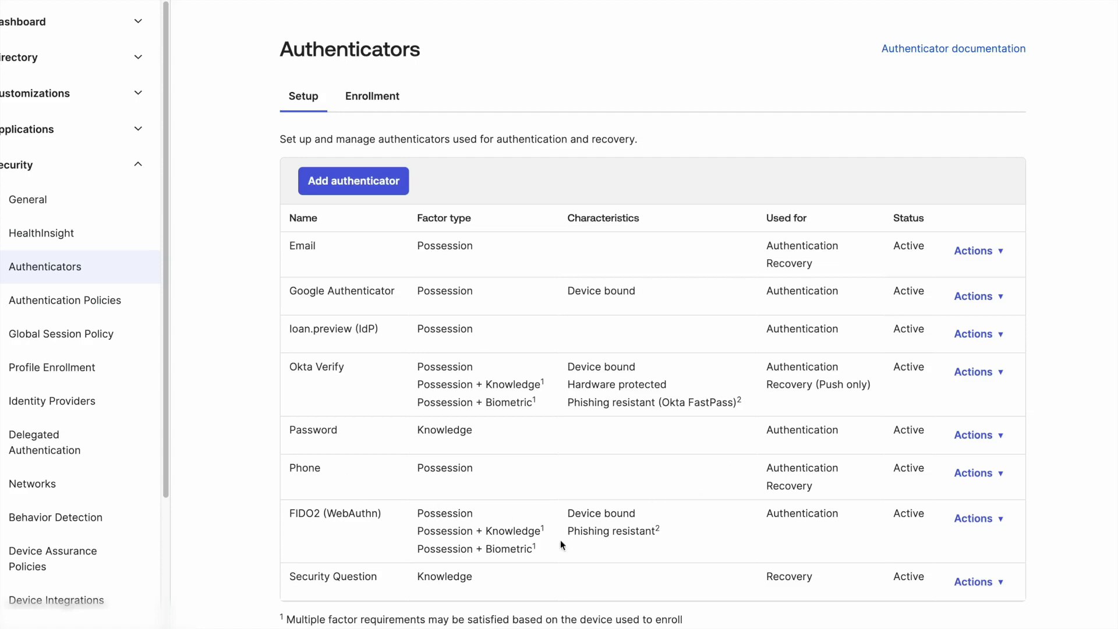
- In the Password Default Policy's Default Rule, allow recovery via Okta Verify and Phone, drop Email, and update
{"action": "left_click", "coordinate": [986, 438]}
{"action": "left_click", "coordinate": [985, 491]}
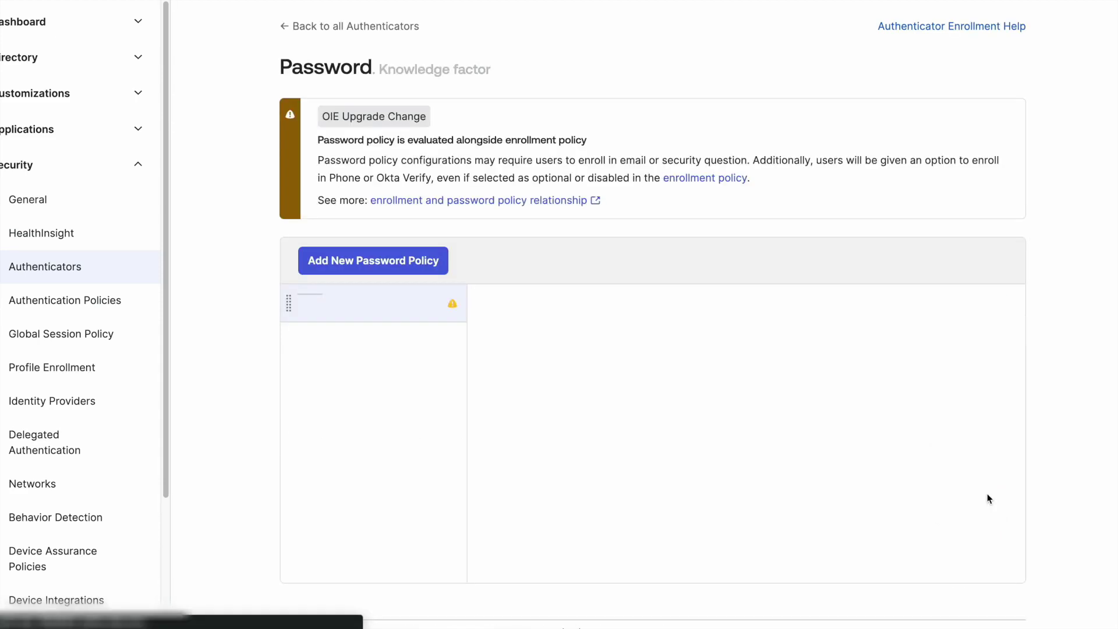
{"action": "left_click", "coordinate": [379, 379]}
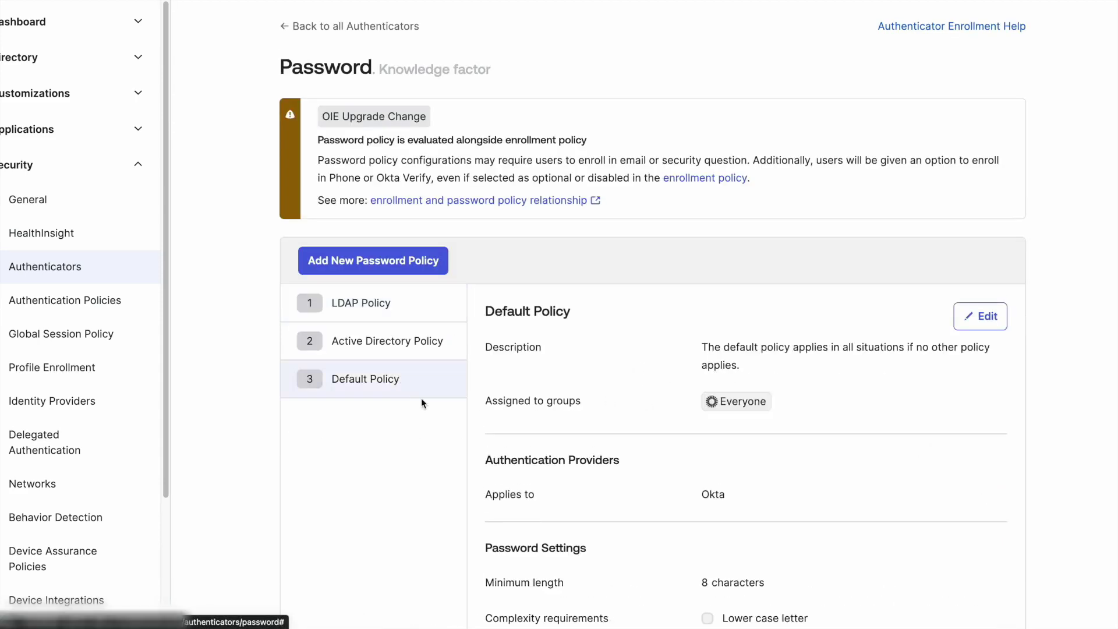
{"action": "scroll", "coordinate": [732, 375], "scroll_direction": "down", "scroll_amount": 4}
{"action": "scroll", "coordinate": [732, 375], "scroll_direction": "down", "scroll_amount": 8}
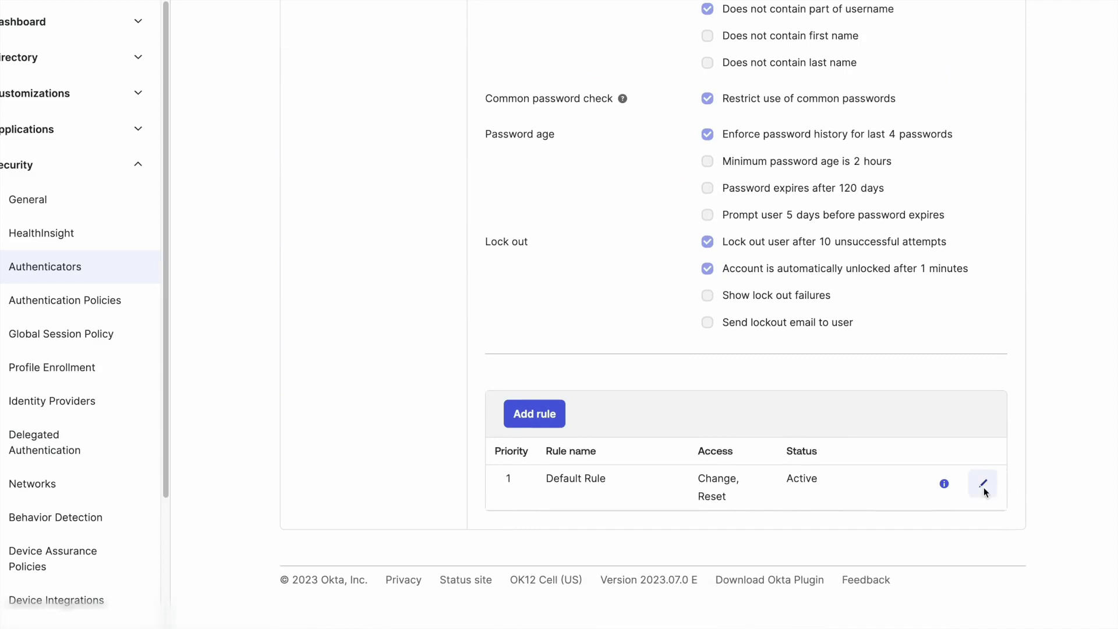
{"action": "left_click", "coordinate": [982, 484]}
{"action": "left_click", "coordinate": [503, 403]}
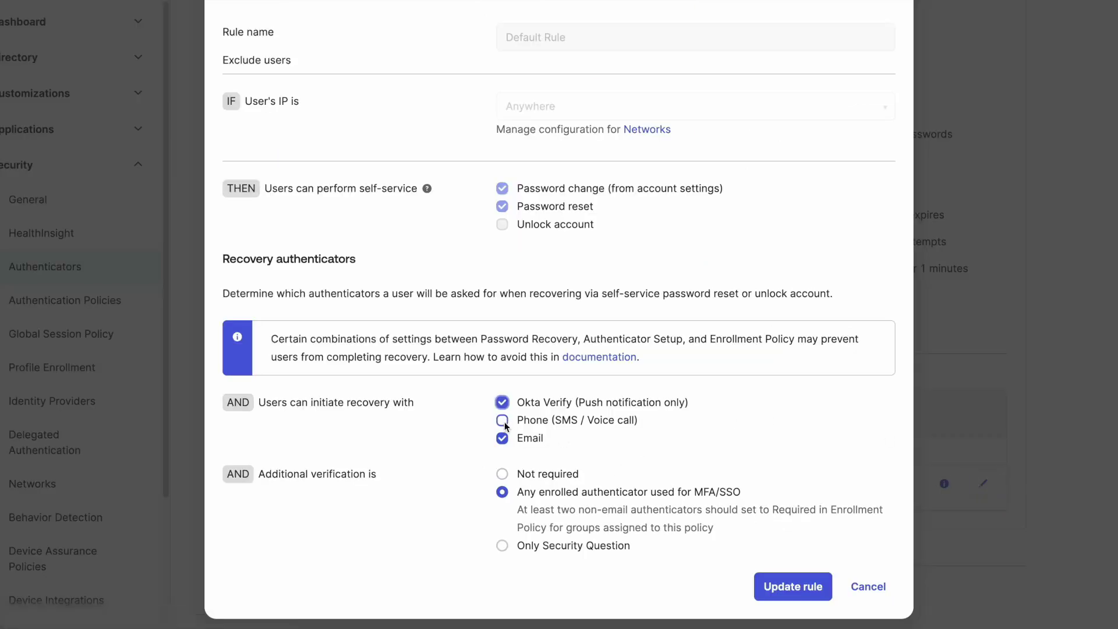
{"action": "left_click", "coordinate": [503, 420]}
{"action": "left_click", "coordinate": [503, 438]}
{"action": "left_click", "coordinate": [809, 589]}
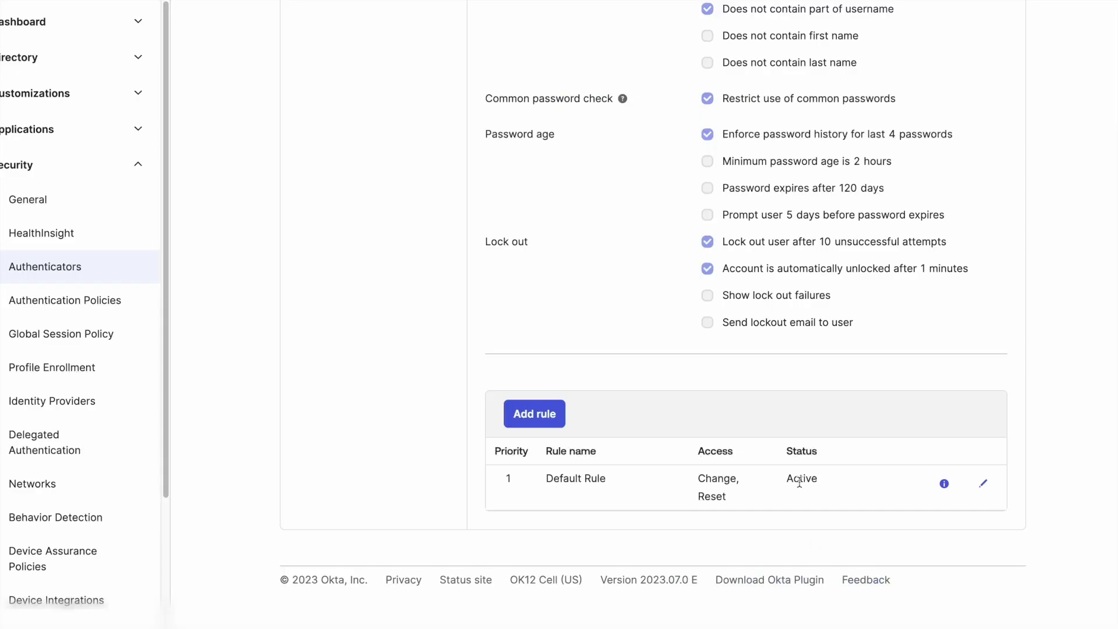